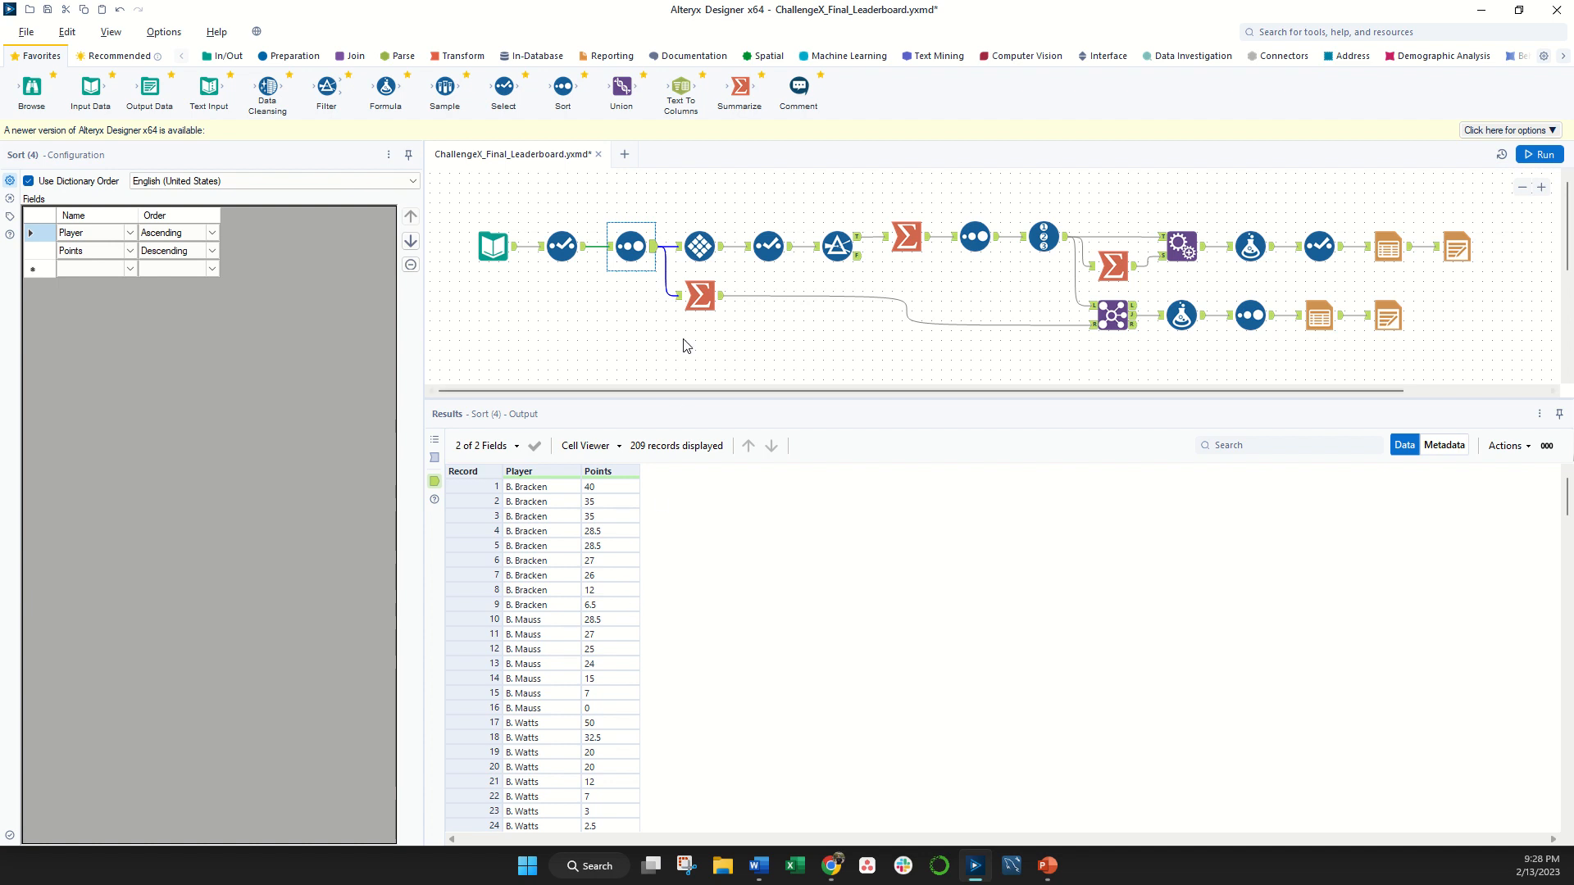
- Examine the Tile tool's configuration and output records, and the field selection and renaming in the Select tool that follows it
left_click(701, 249)
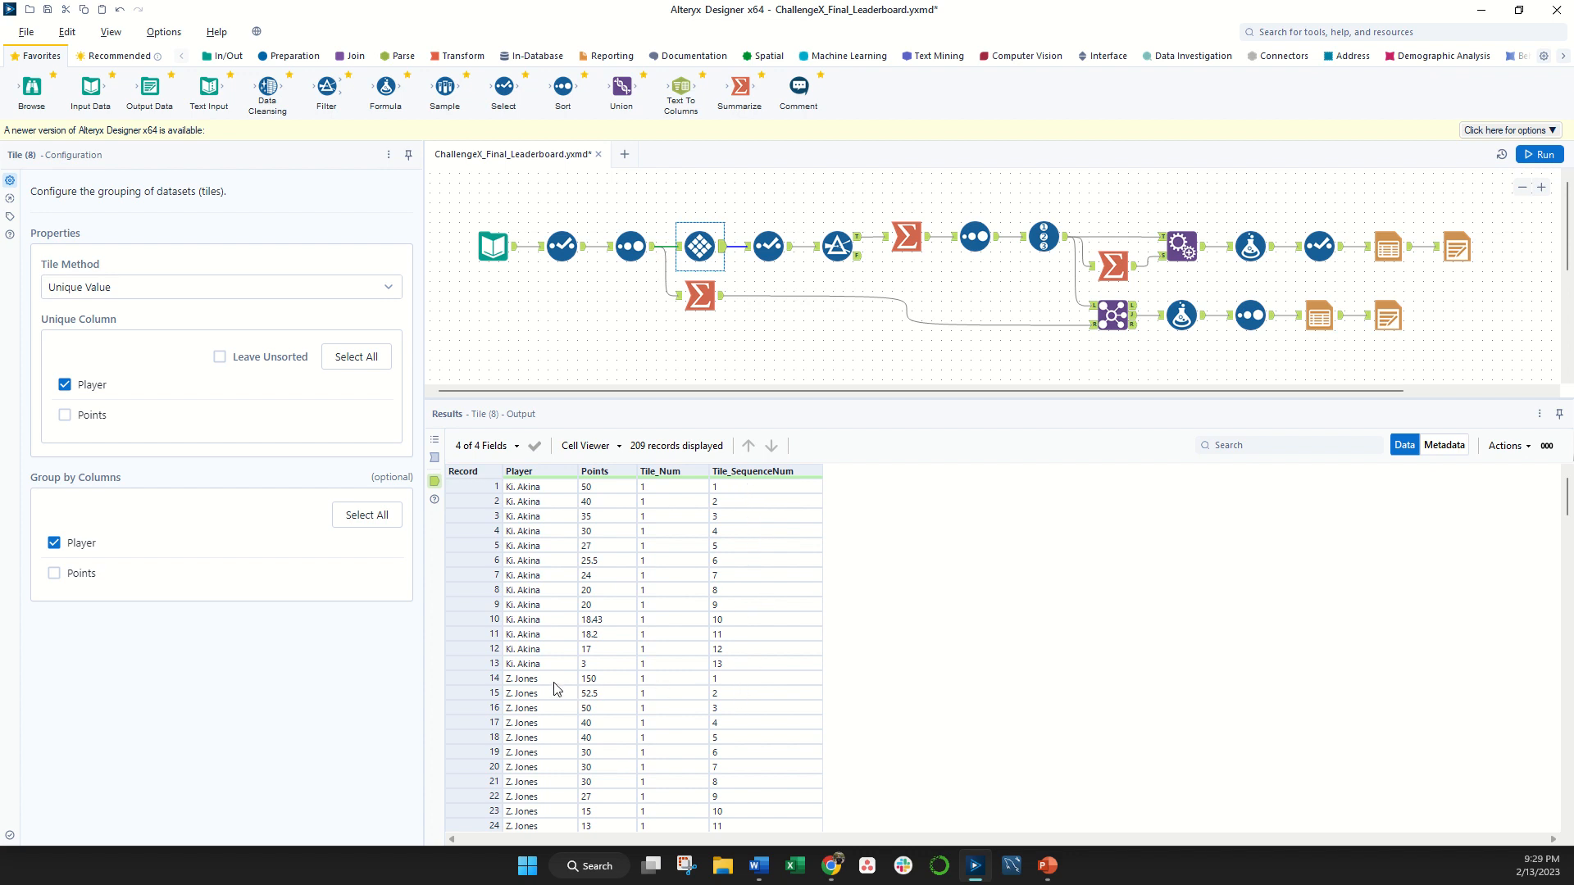
scroll(578, 746, "down", 1)
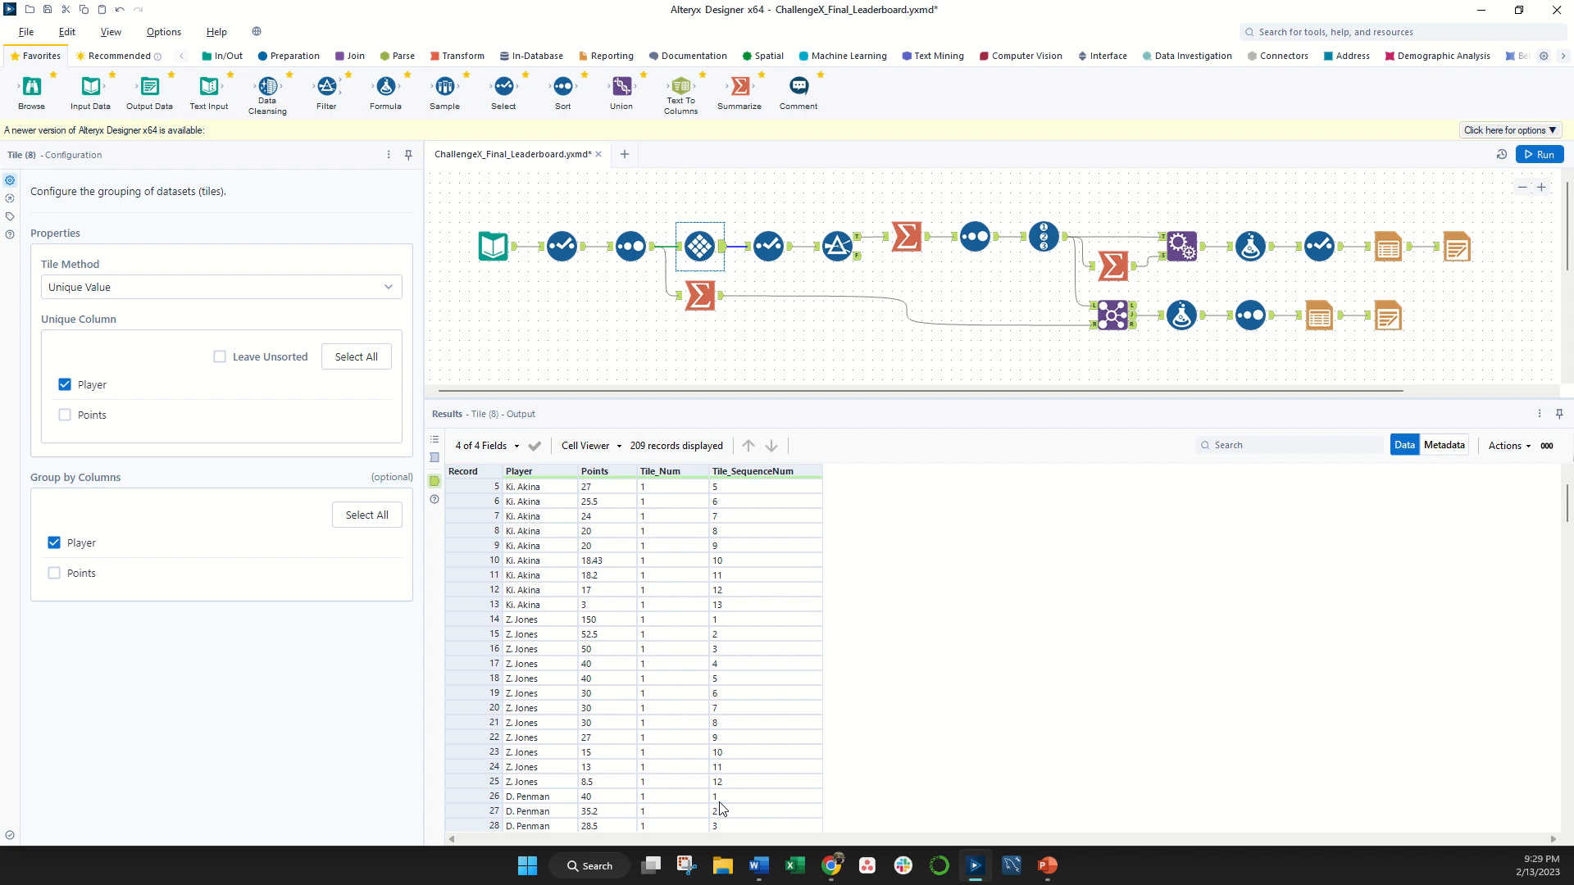
scroll(721, 809, "up", 1)
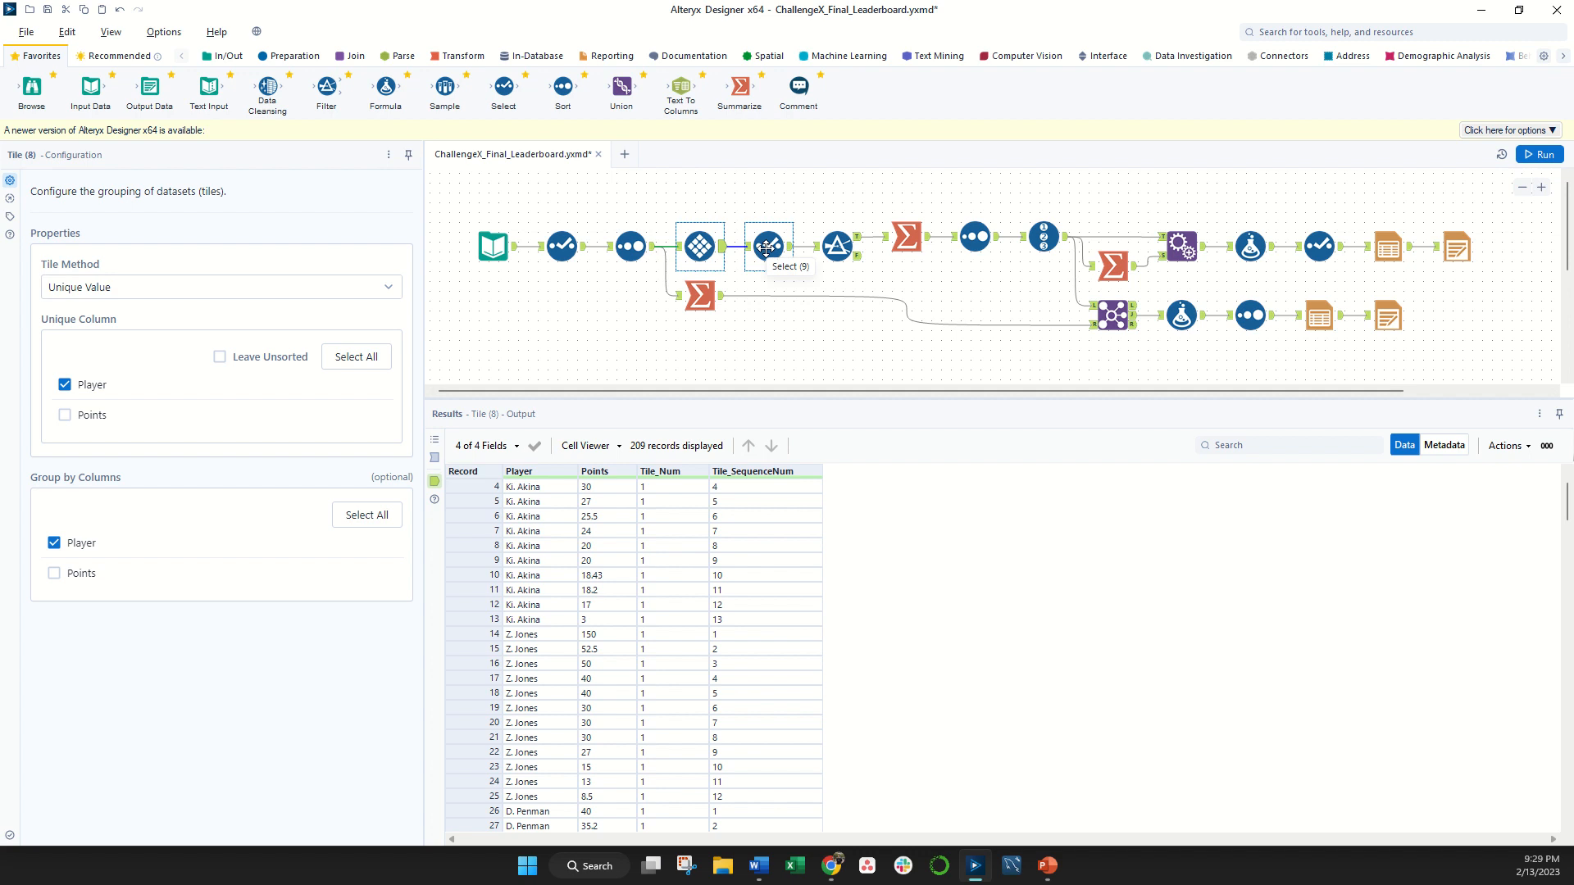
left_click(767, 246)
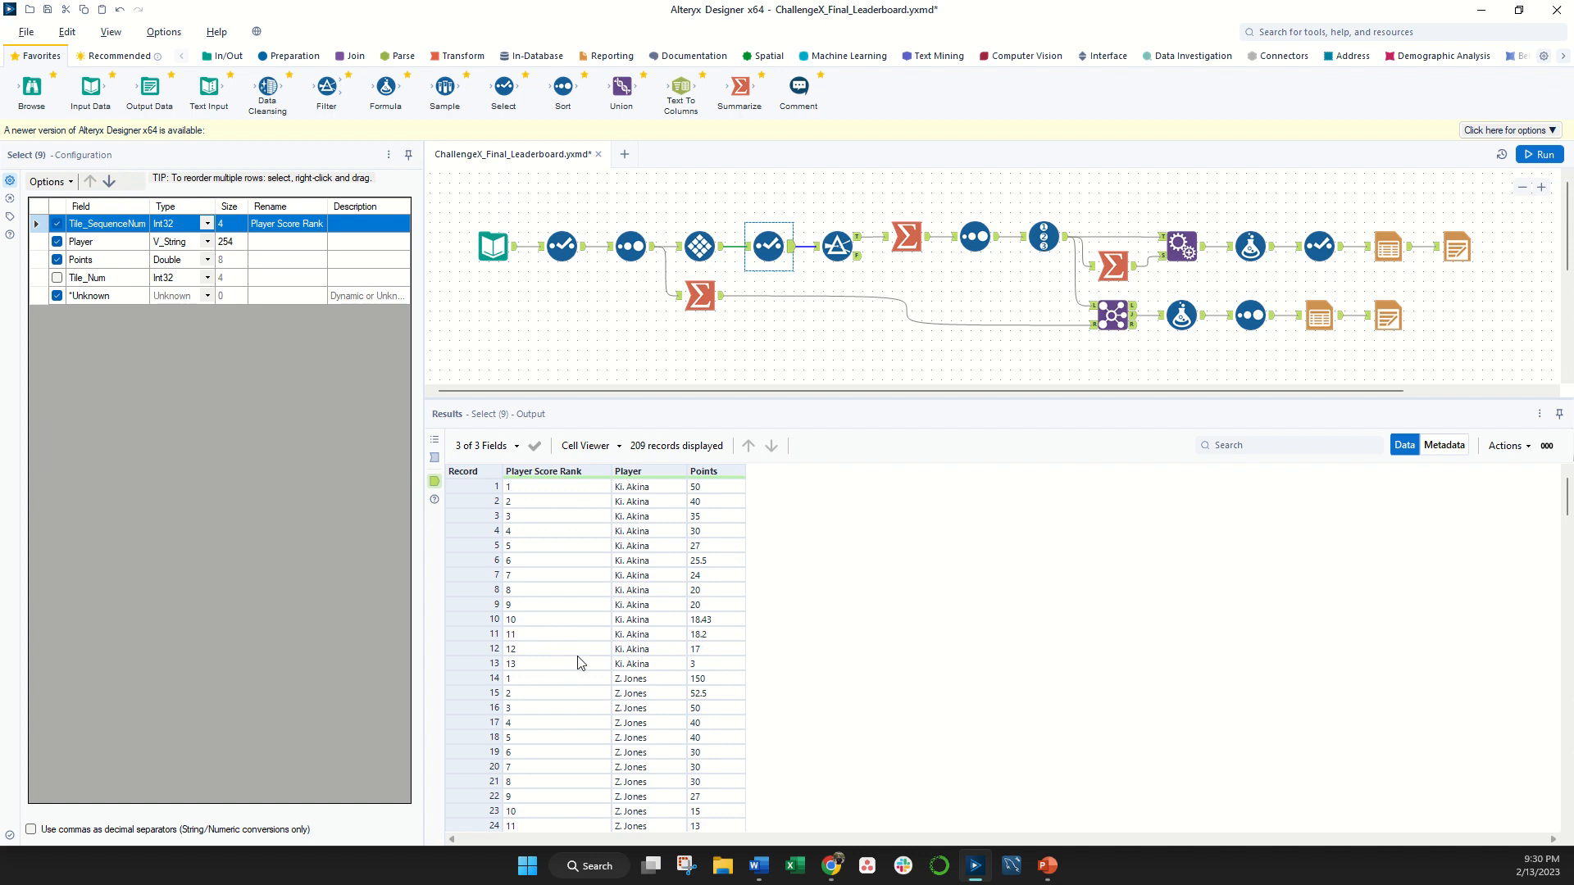
- Review the Filter tool's condition on Player Score Rank and browse the records in its True output
left_click(836, 243)
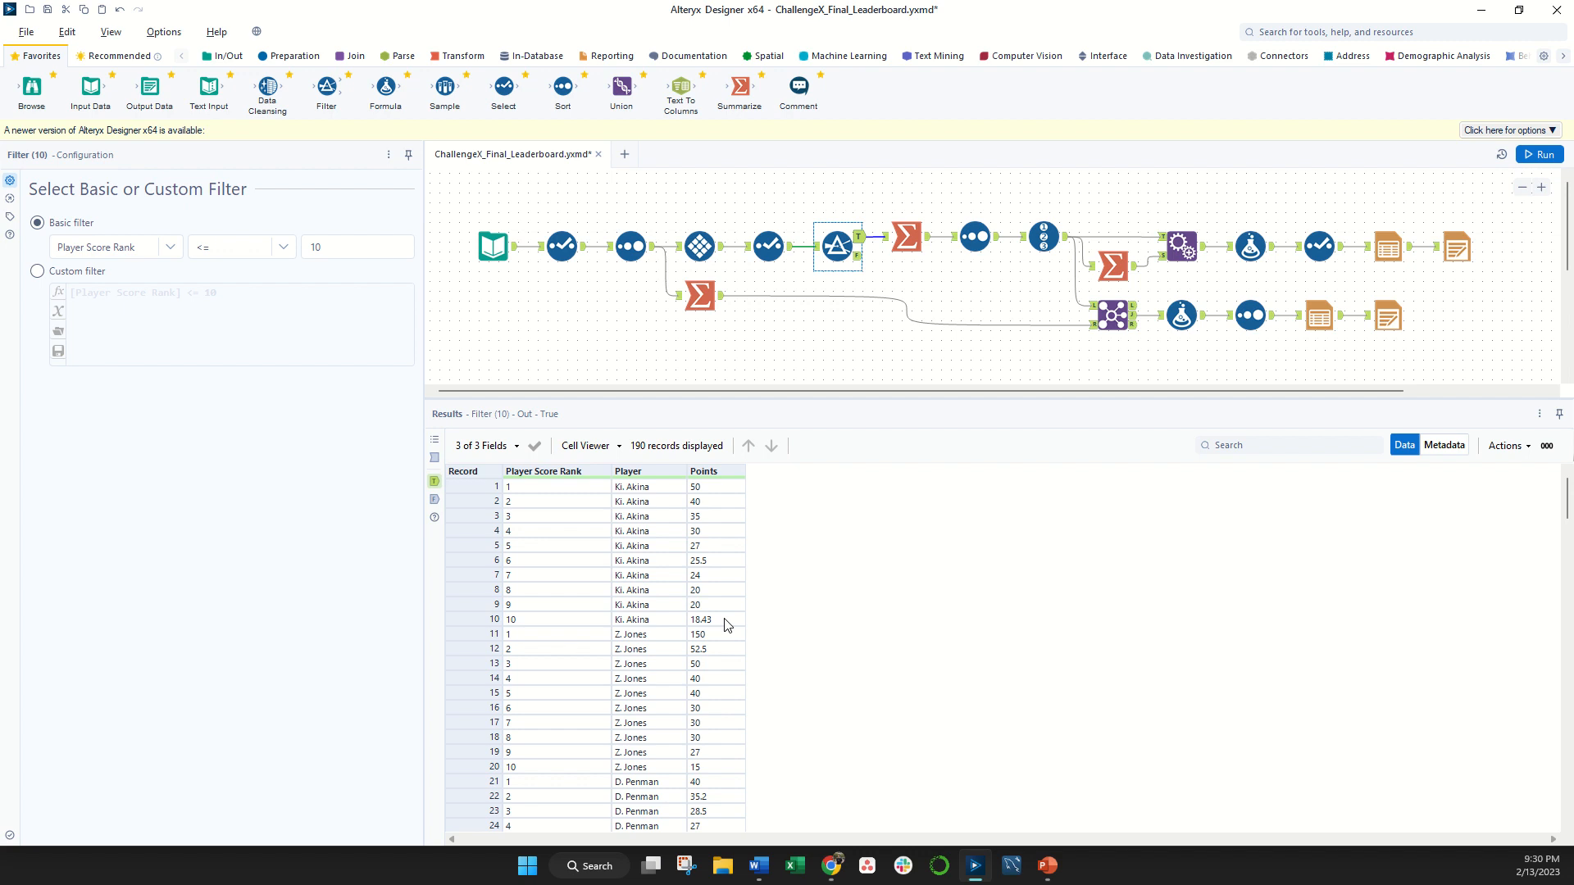
scroll(725, 625, "down", 3)
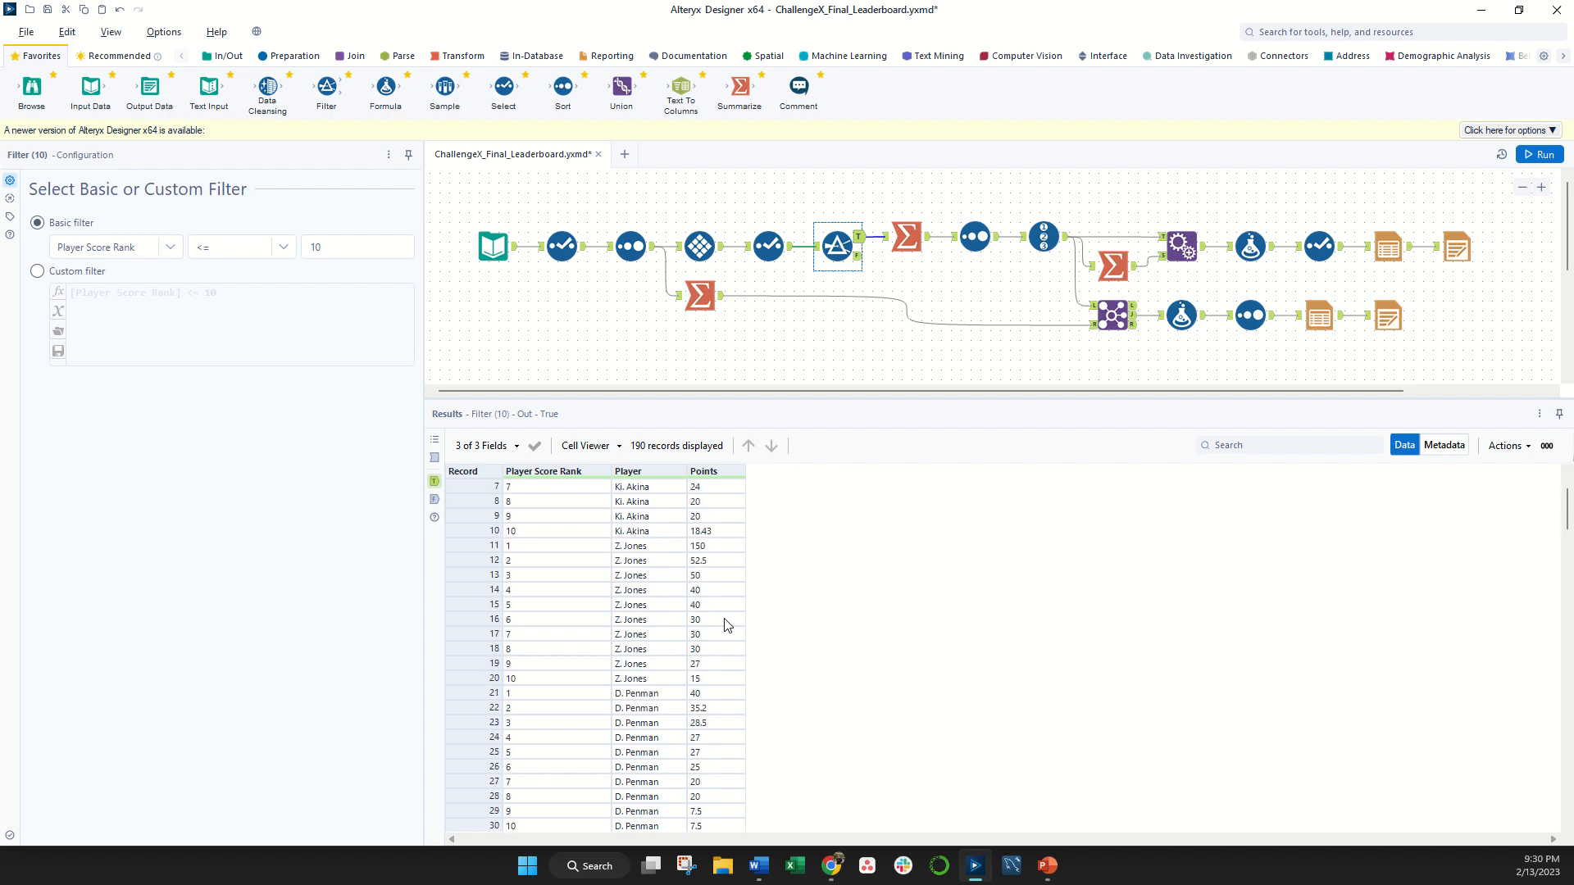
scroll(656, 591, "down", 7)
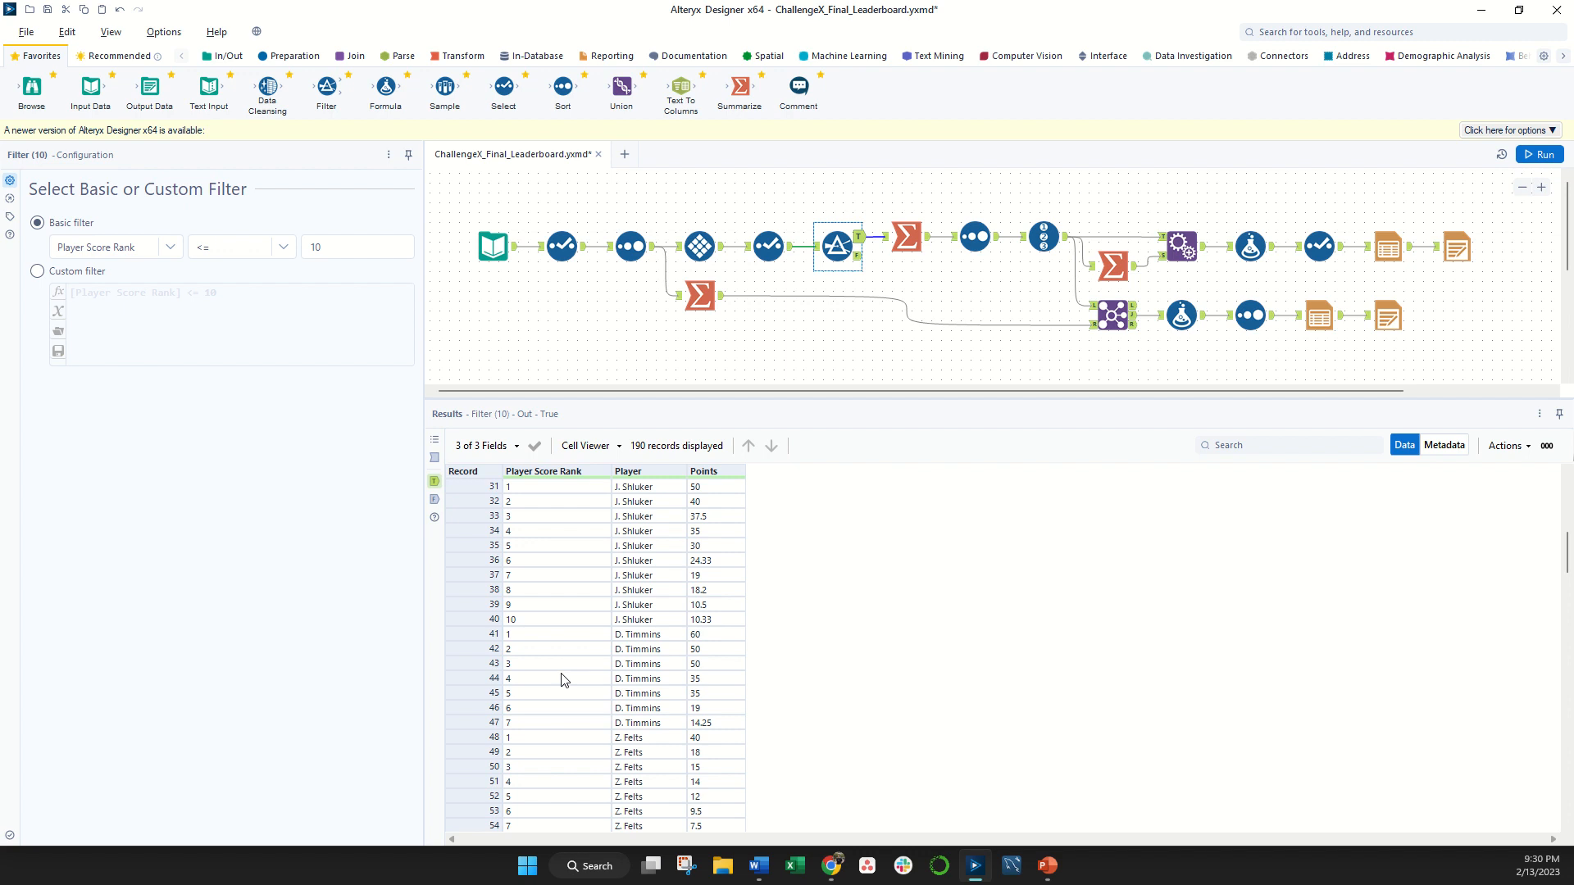
scroll(563, 679, "up", 10)
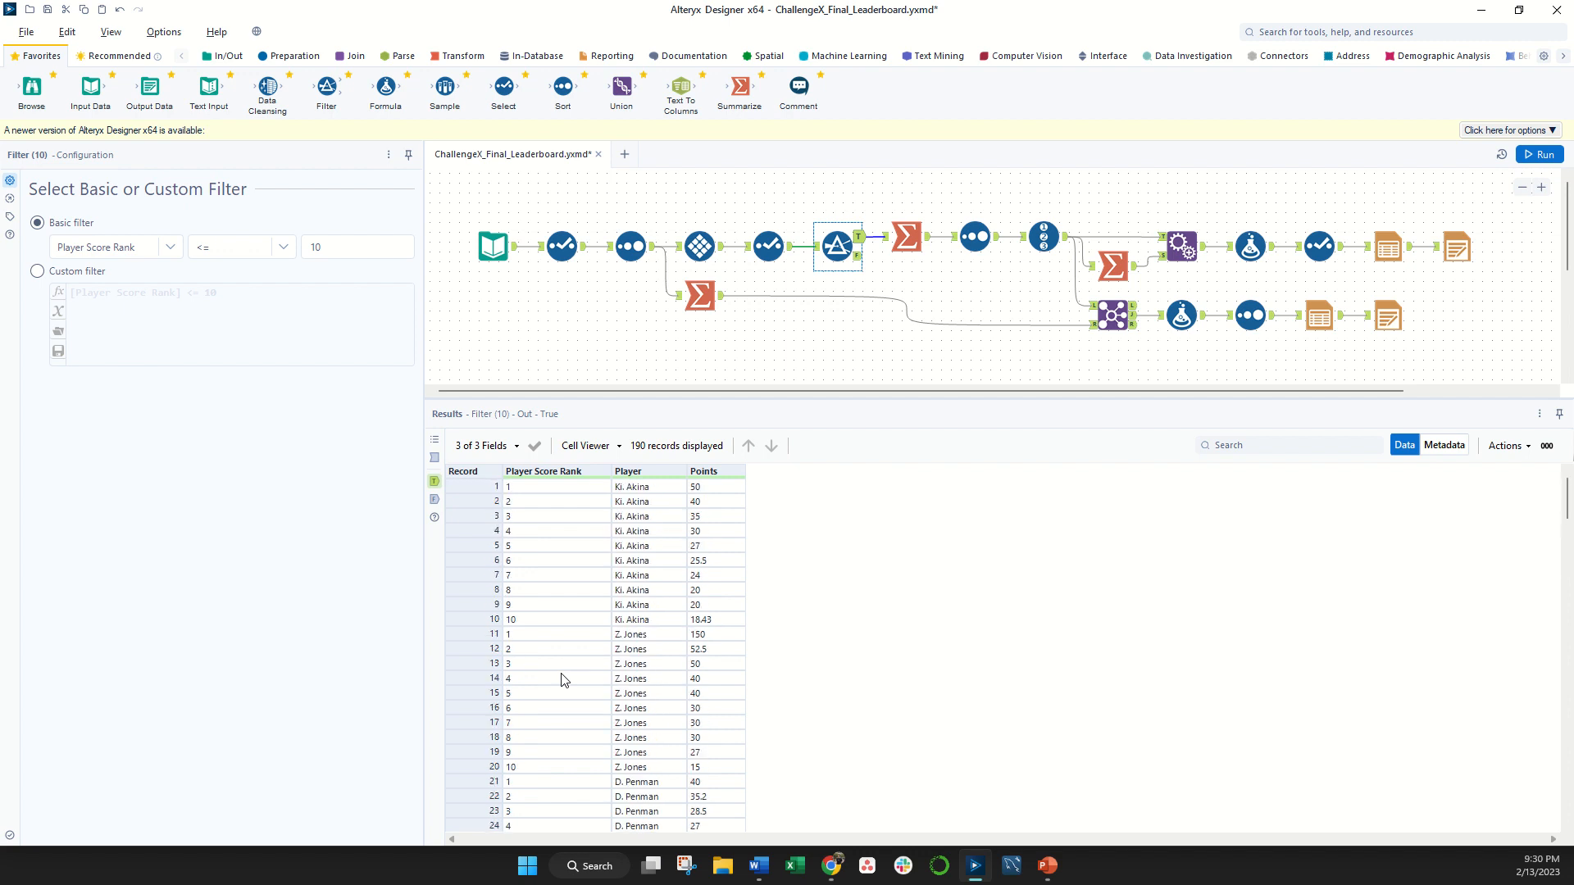
- Compare the first player's filtered Points rows with that player's Total Points in the Summarize tool after the filter
left_click(909, 235)
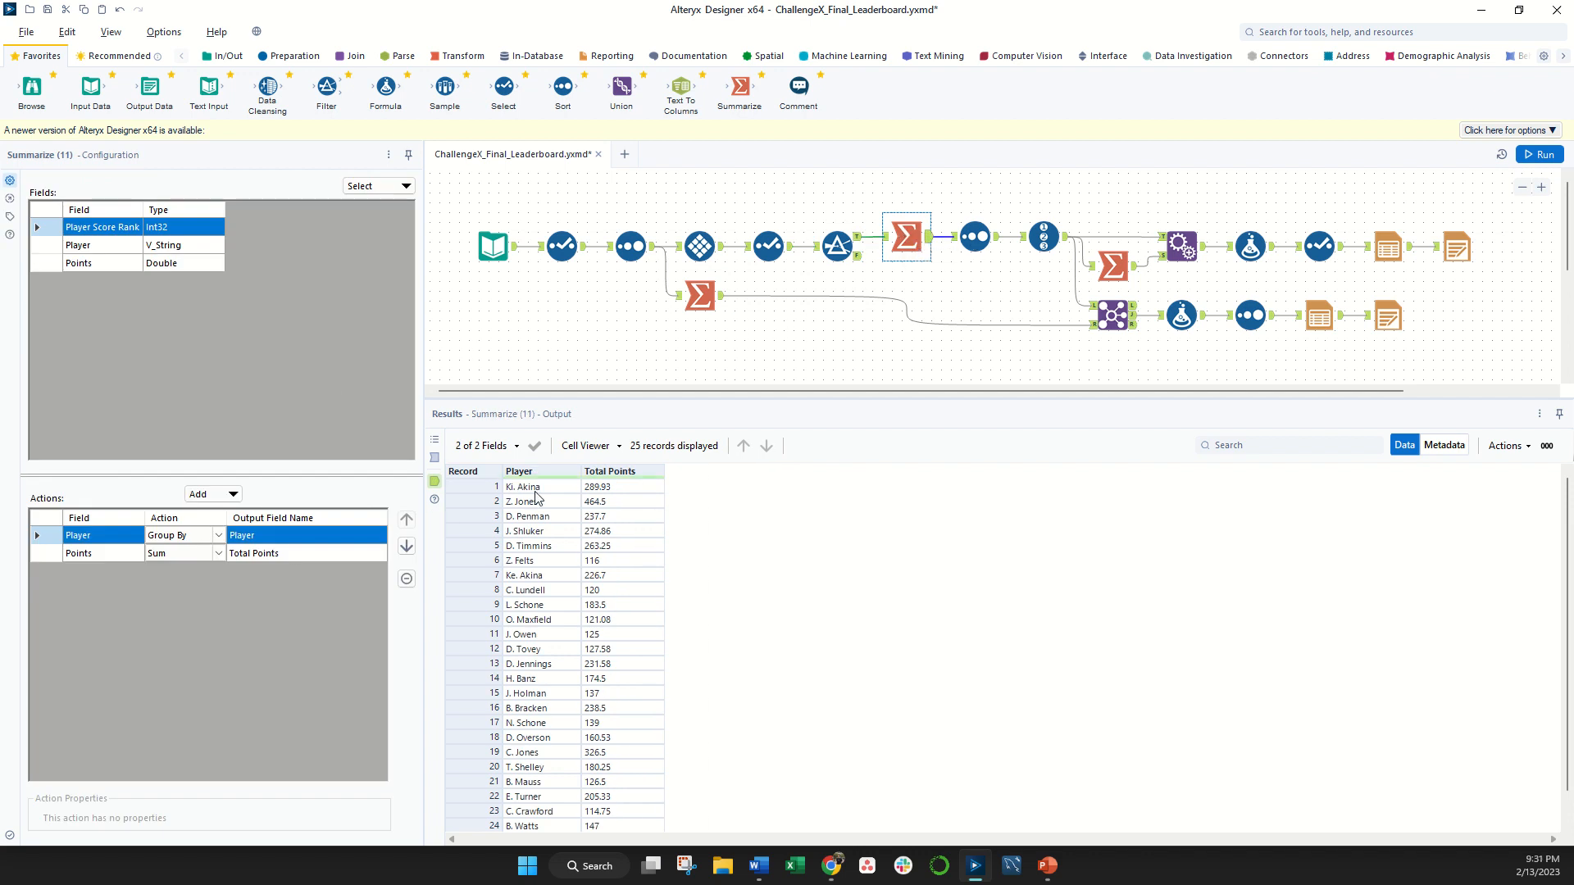
left_click(837, 246)
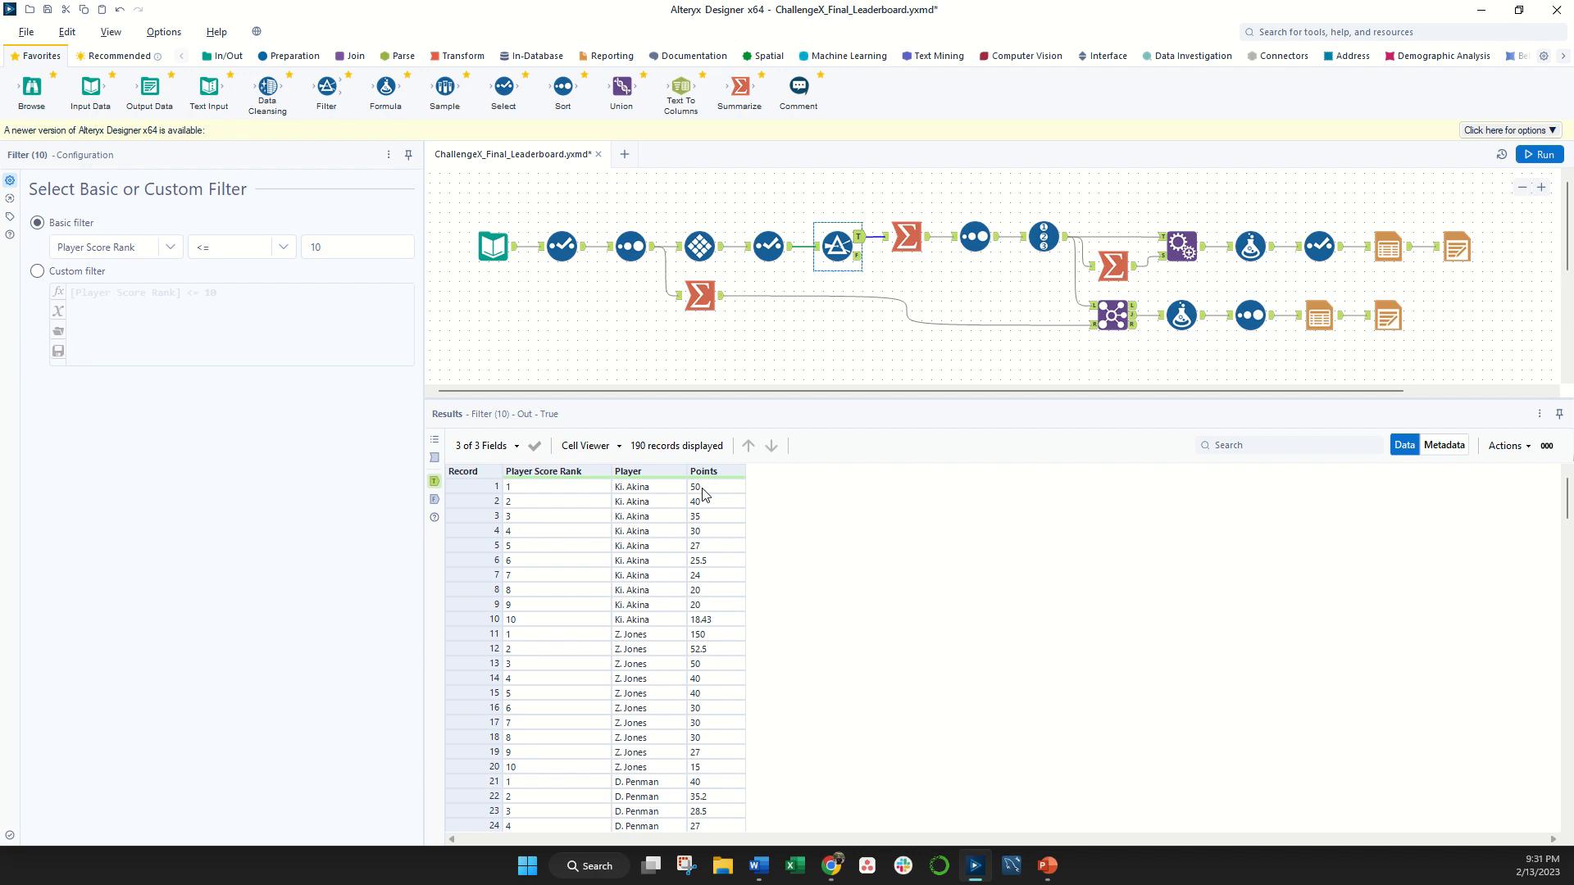
left_click_drag(702, 489, 710, 622)
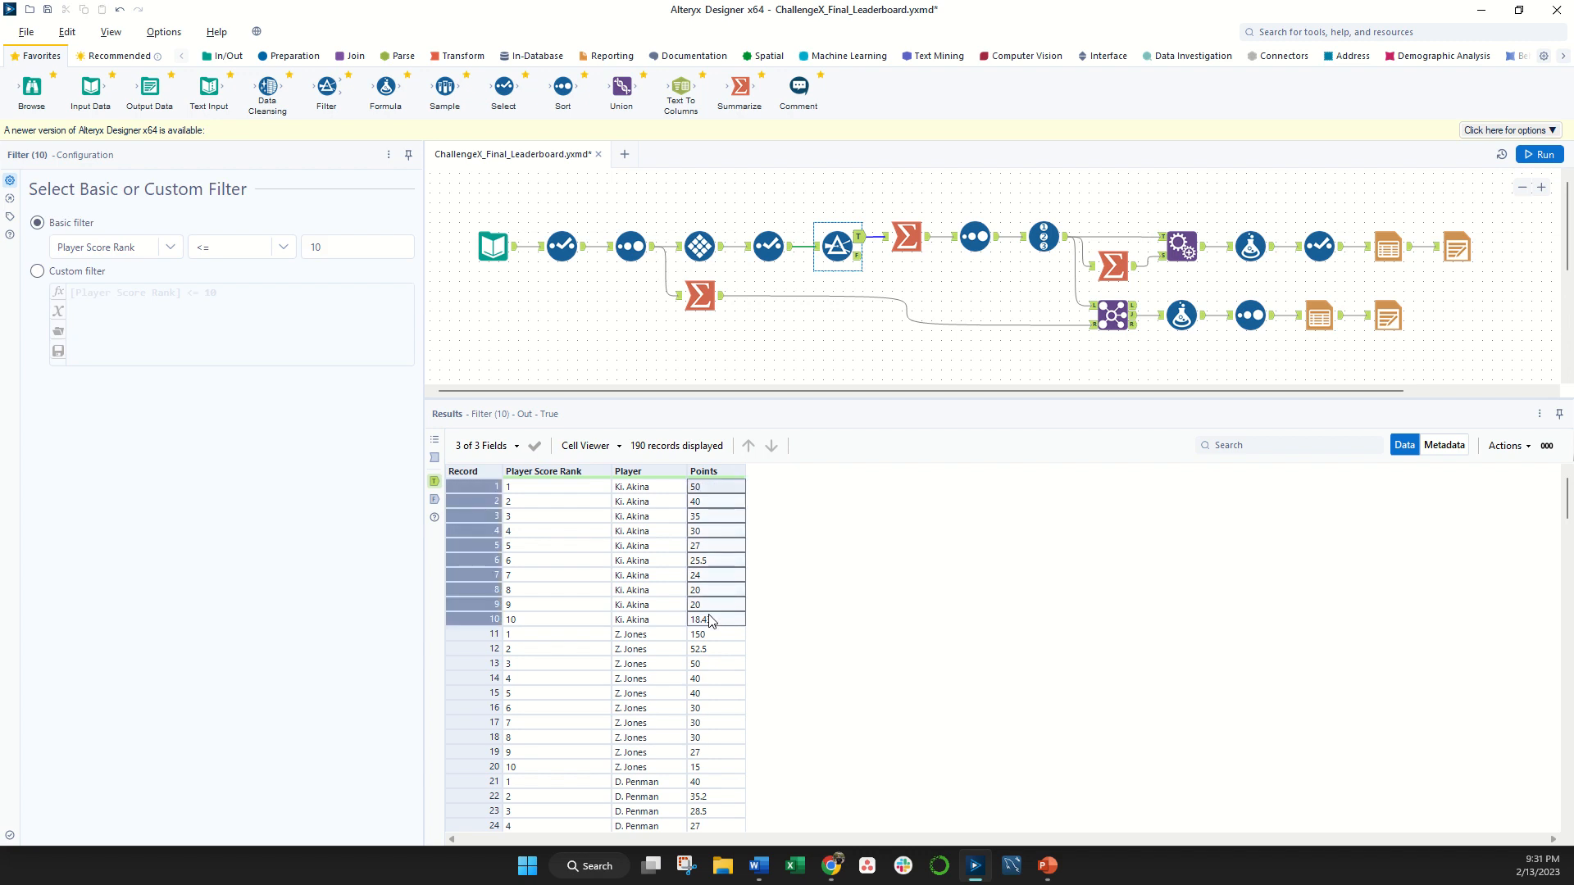
left_click(659, 488)
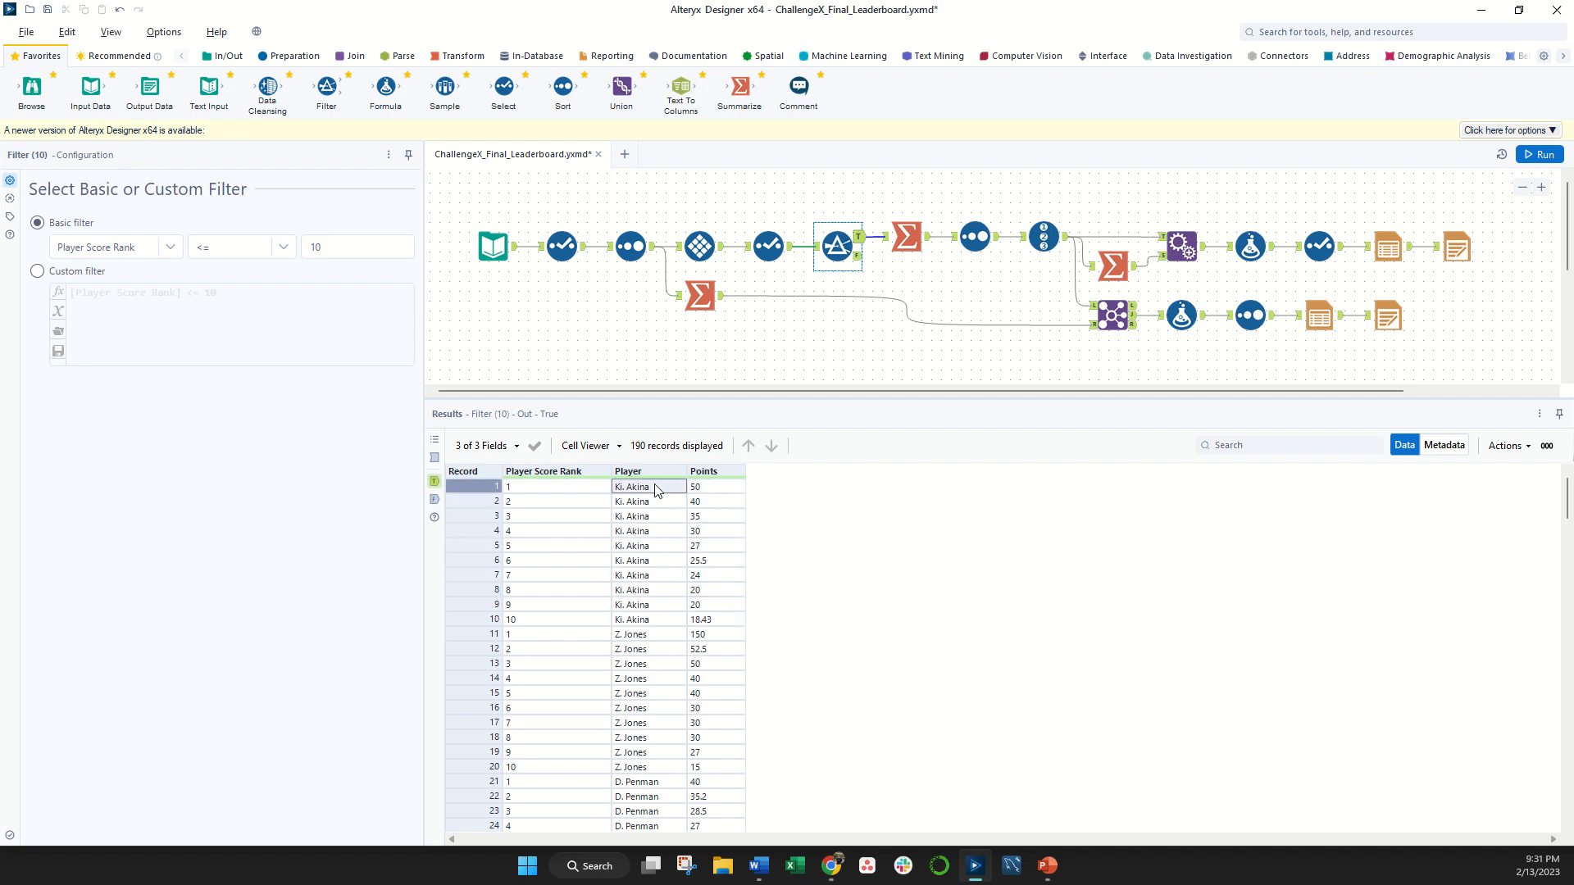
left_click(910, 240)
left_click(592, 488)
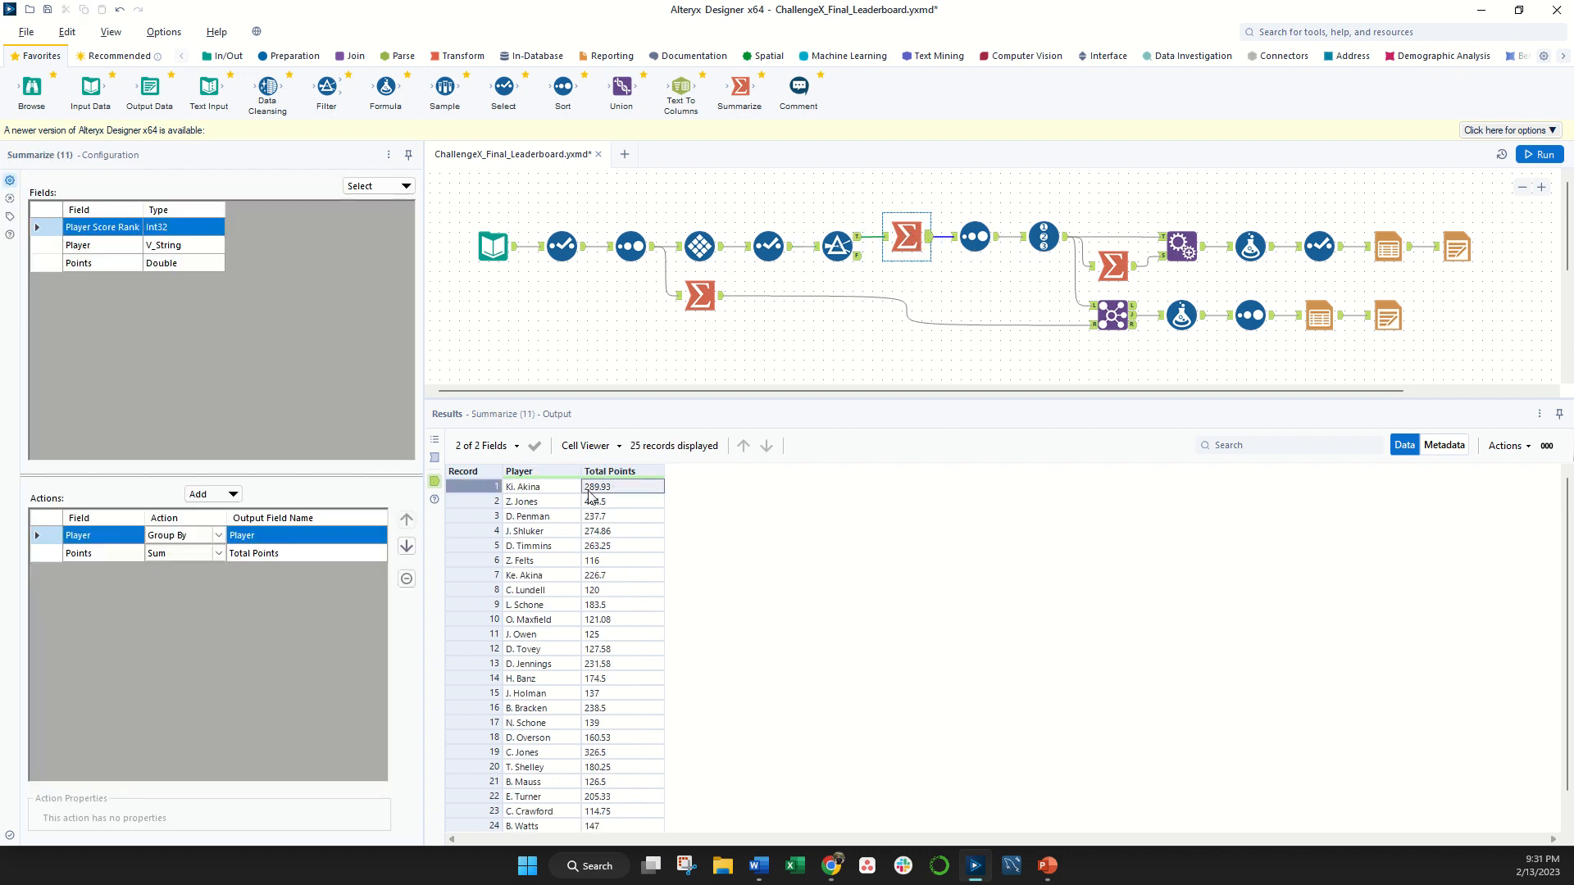
left_click(573, 489)
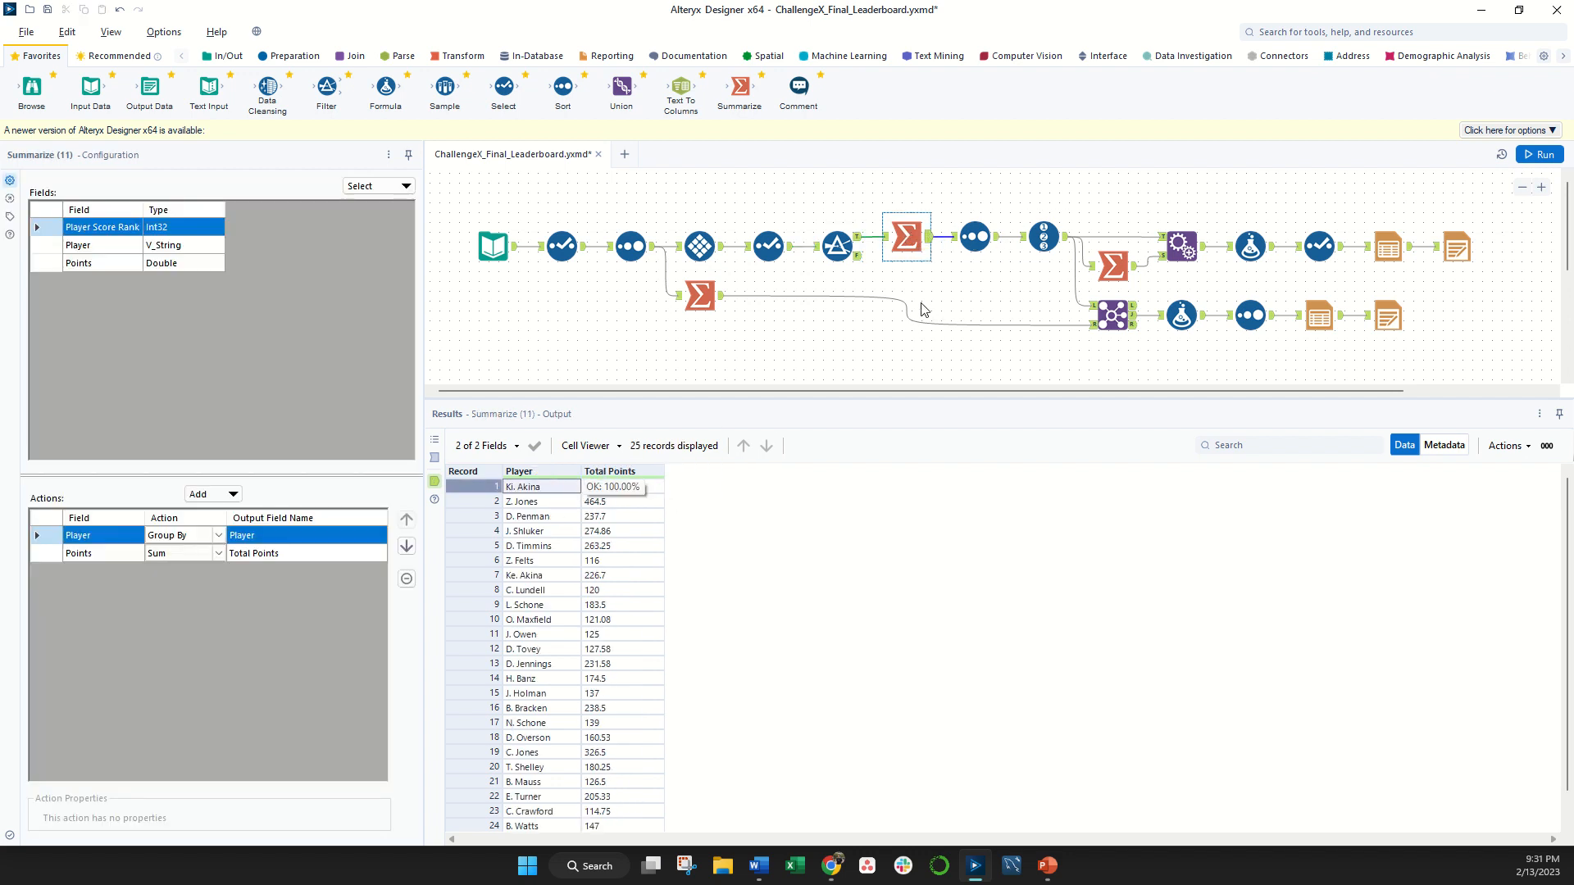
left_click(921, 310)
- Inspect the Sort tool after the points summary, checking Total Points from the first to the last record
left_click(966, 246)
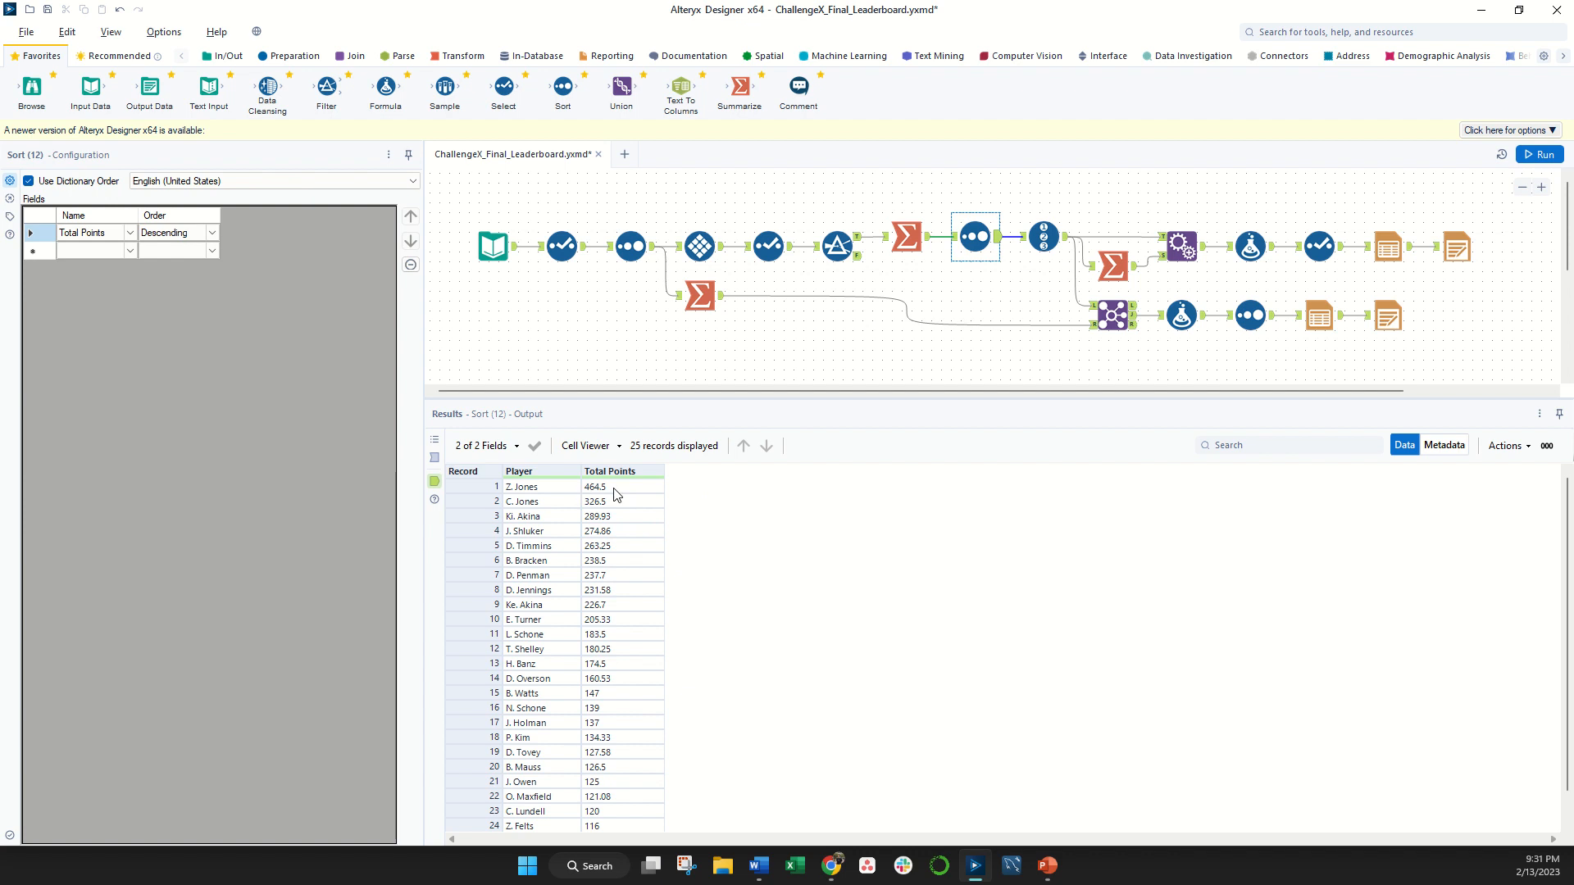
left_click(616, 492)
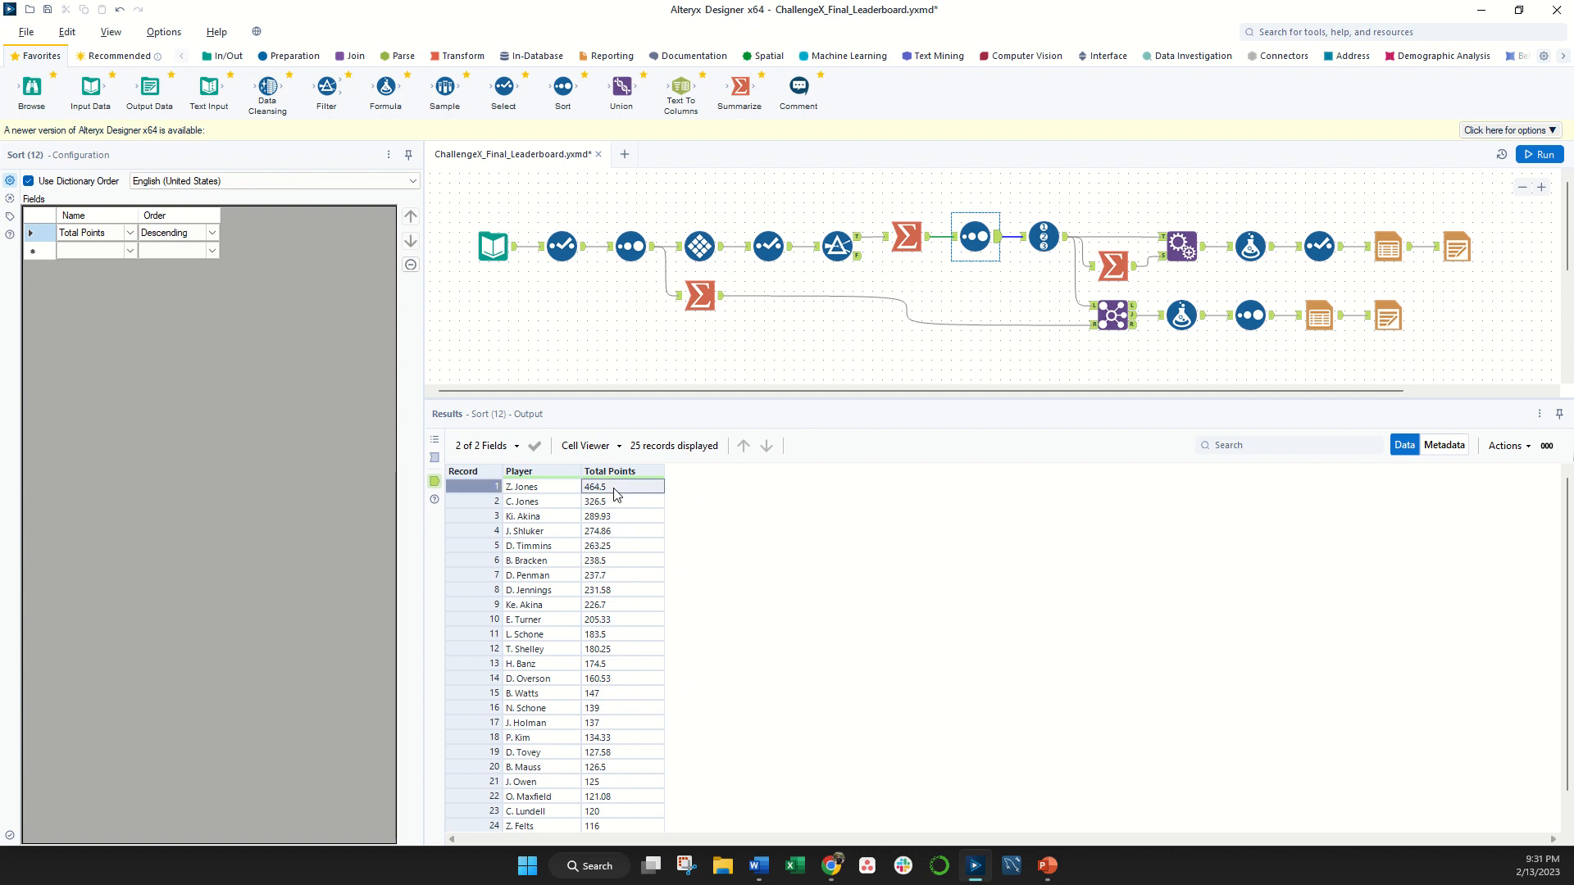
scroll(652, 620, "down", 2)
left_click(630, 808)
scroll(669, 722, "up", 2)
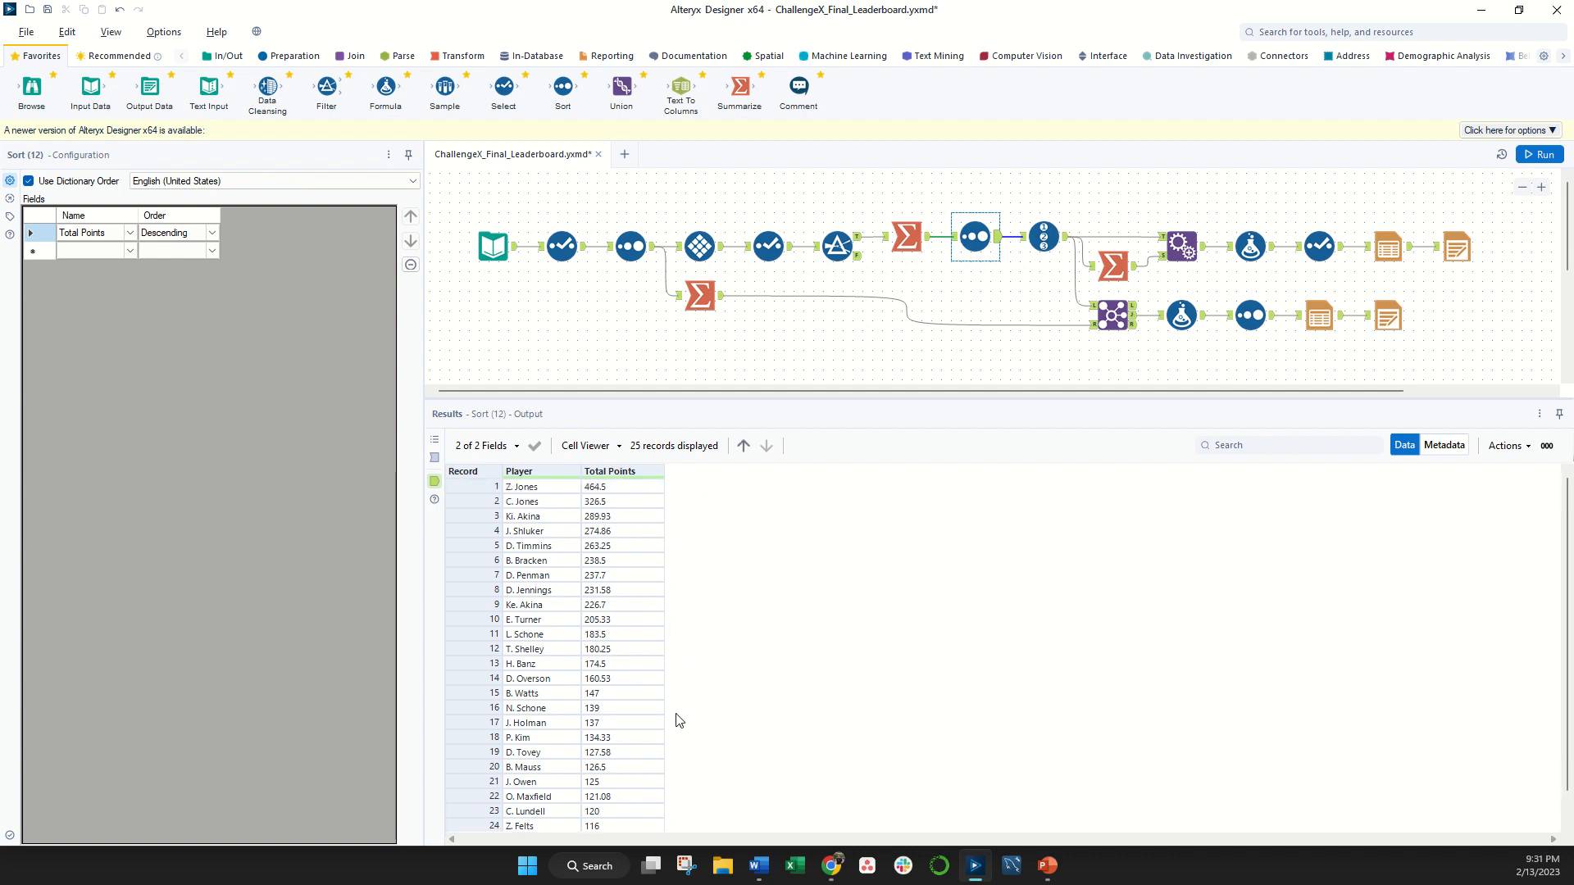
- Review the Record ID tool's settings and check the Position column from the first to the last player
left_click(1043, 241)
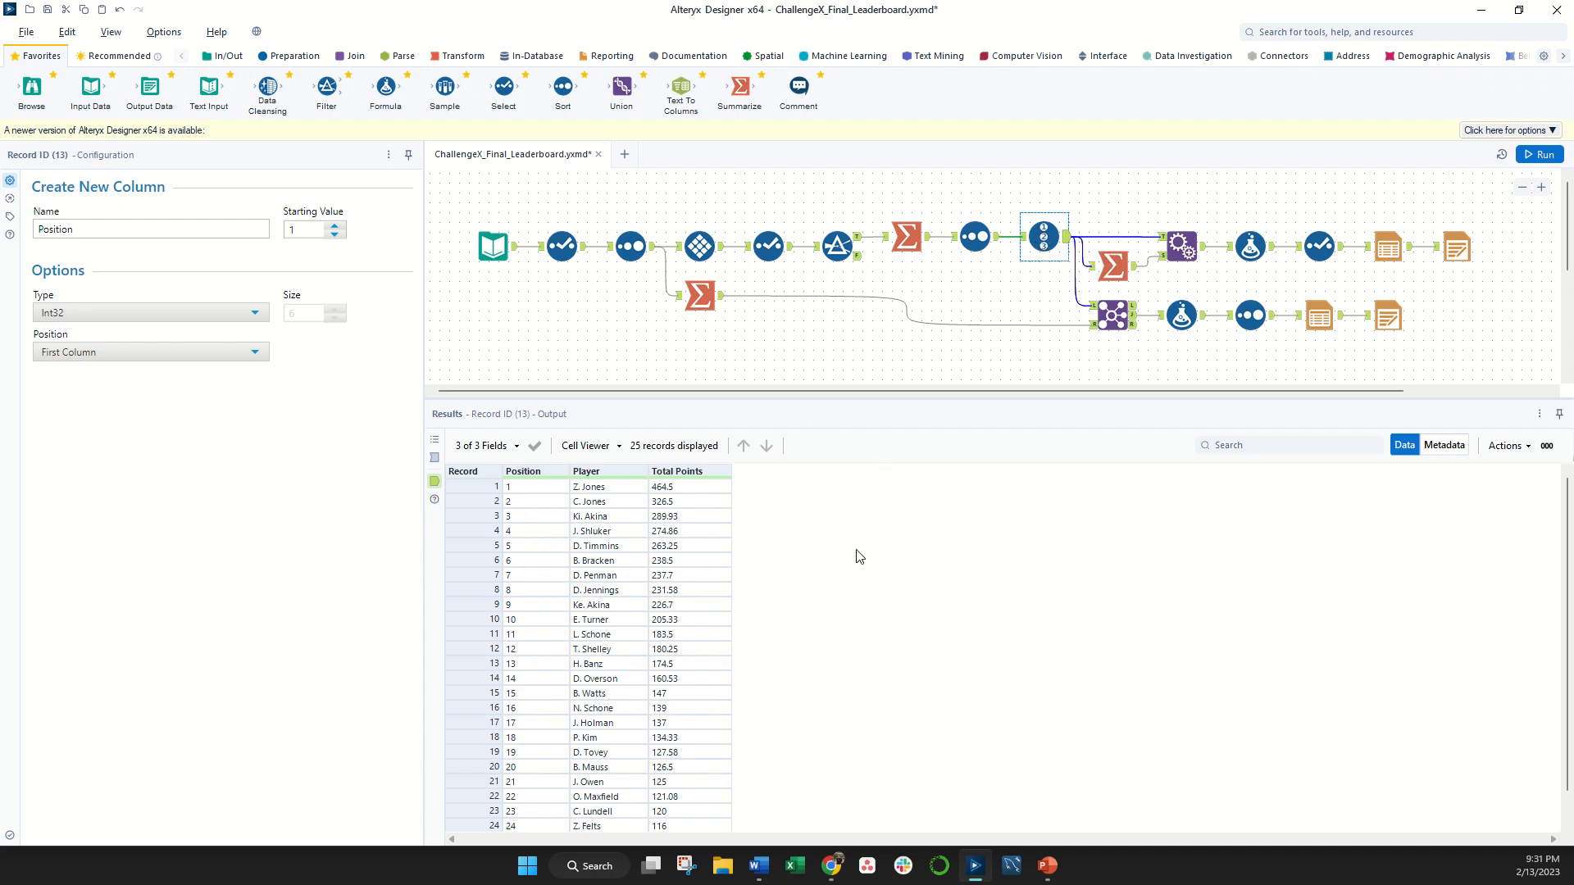
left_click(542, 491)
scroll(542, 492, "down", 1)
left_click(533, 812)
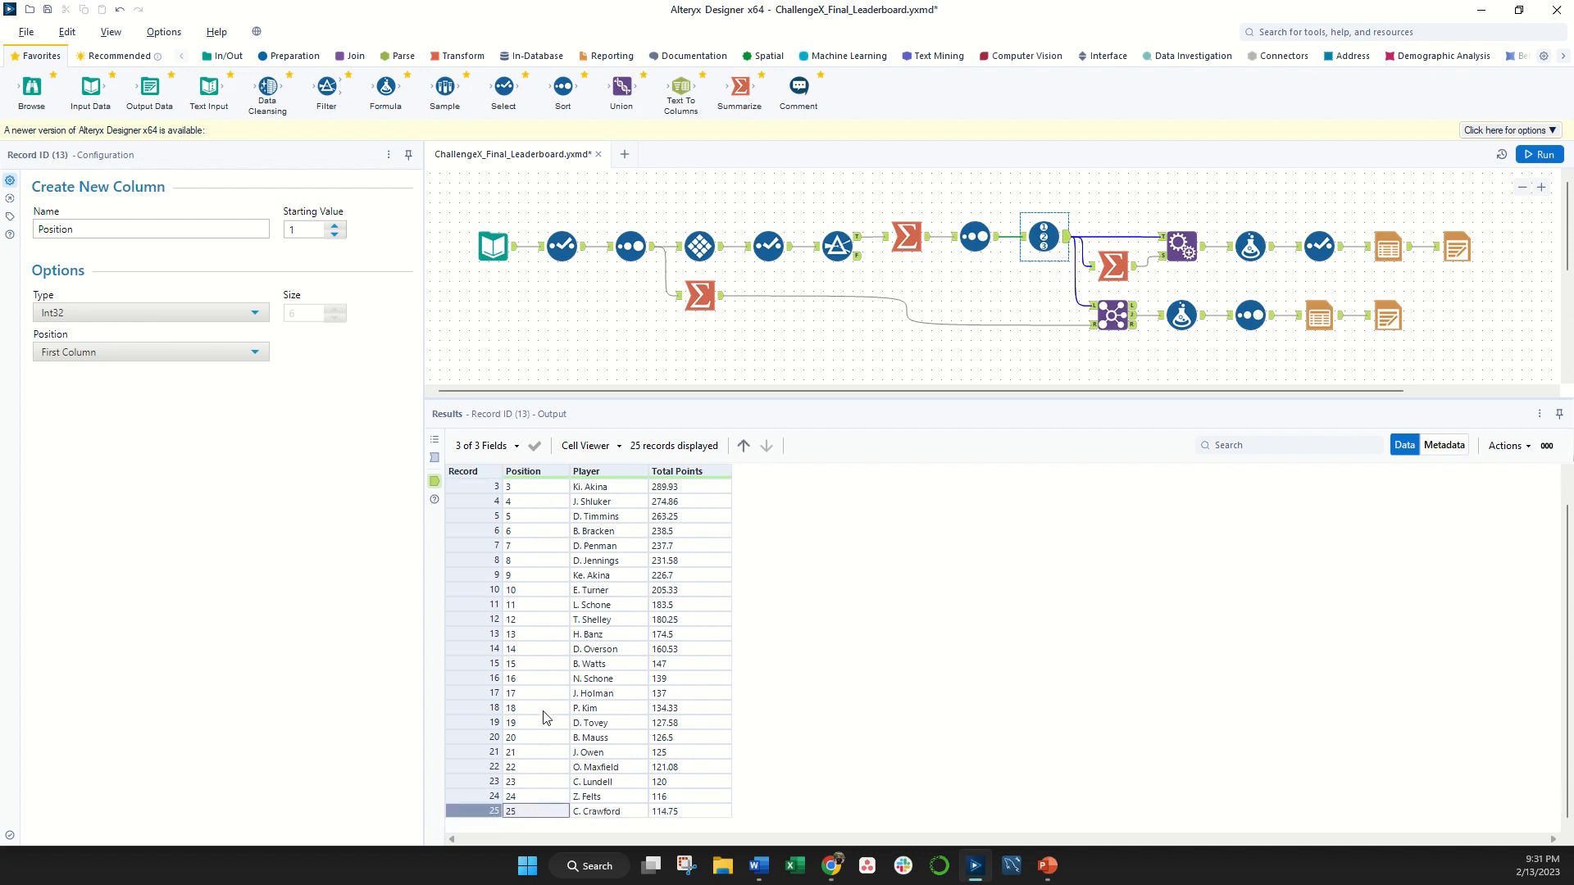
scroll(554, 587, "up", 1)
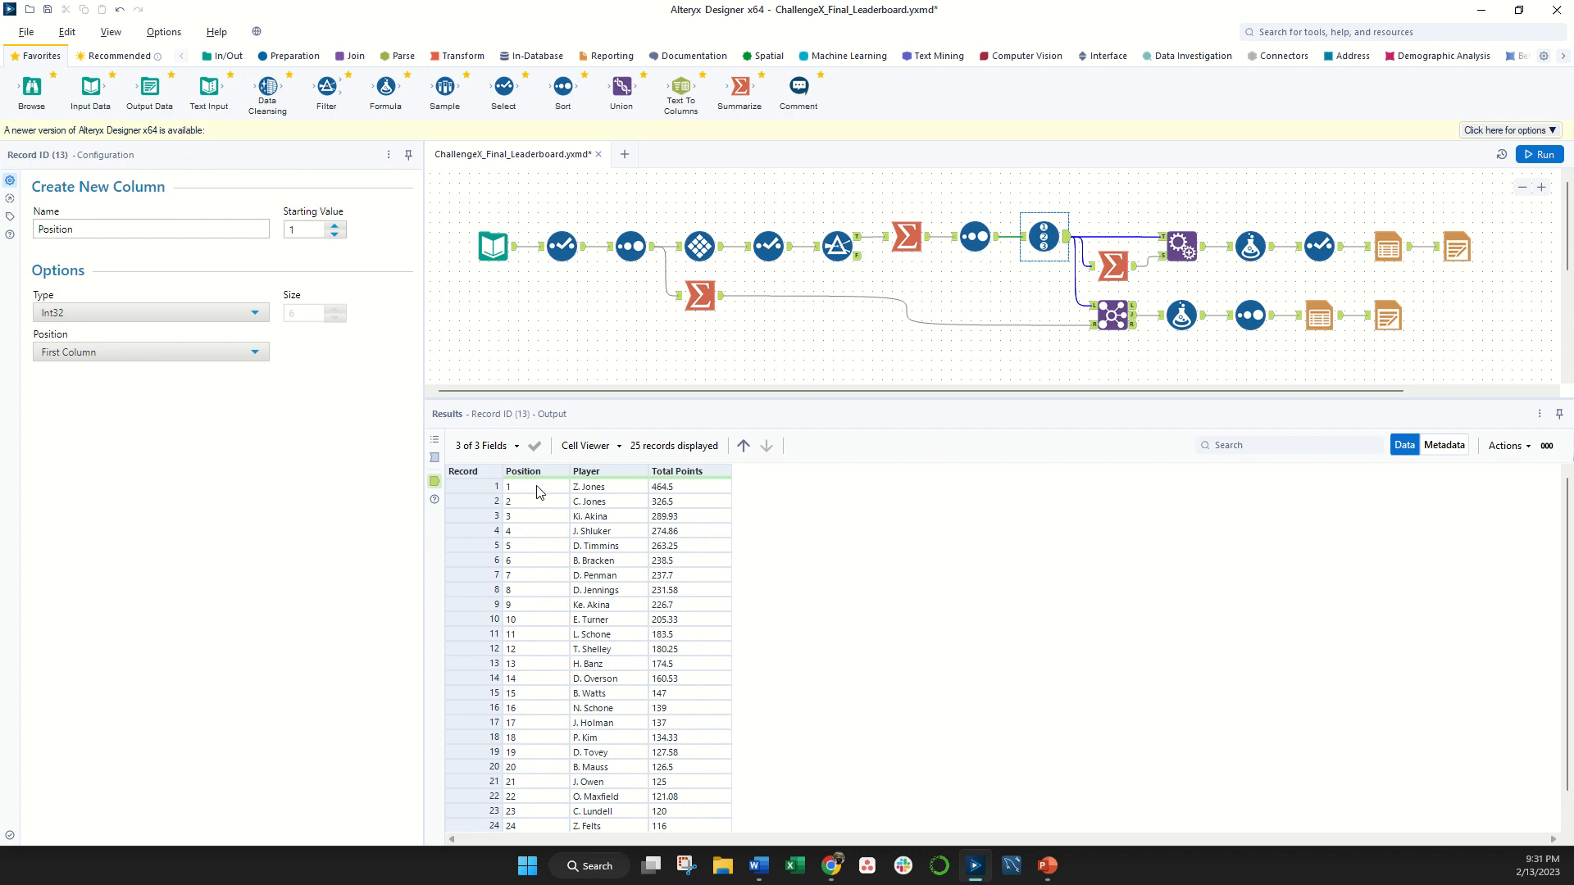
left_click(564, 490)
left_click(720, 490)
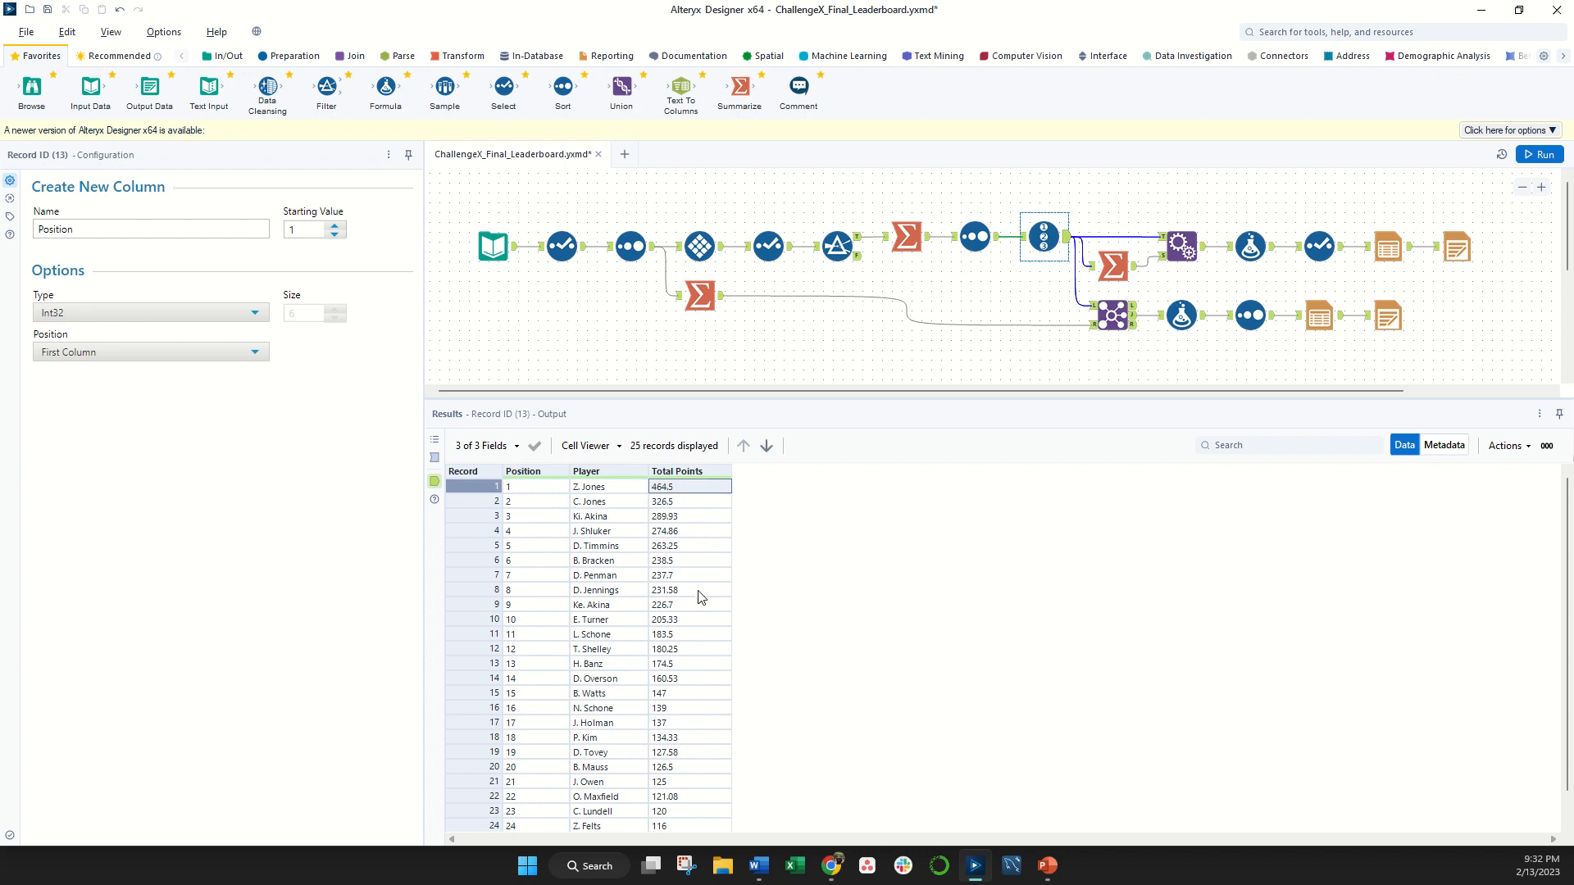
- Examine the Summarize tool that calculates Leader Points, comparing it with the Record ID tool's output
left_click(1120, 272)
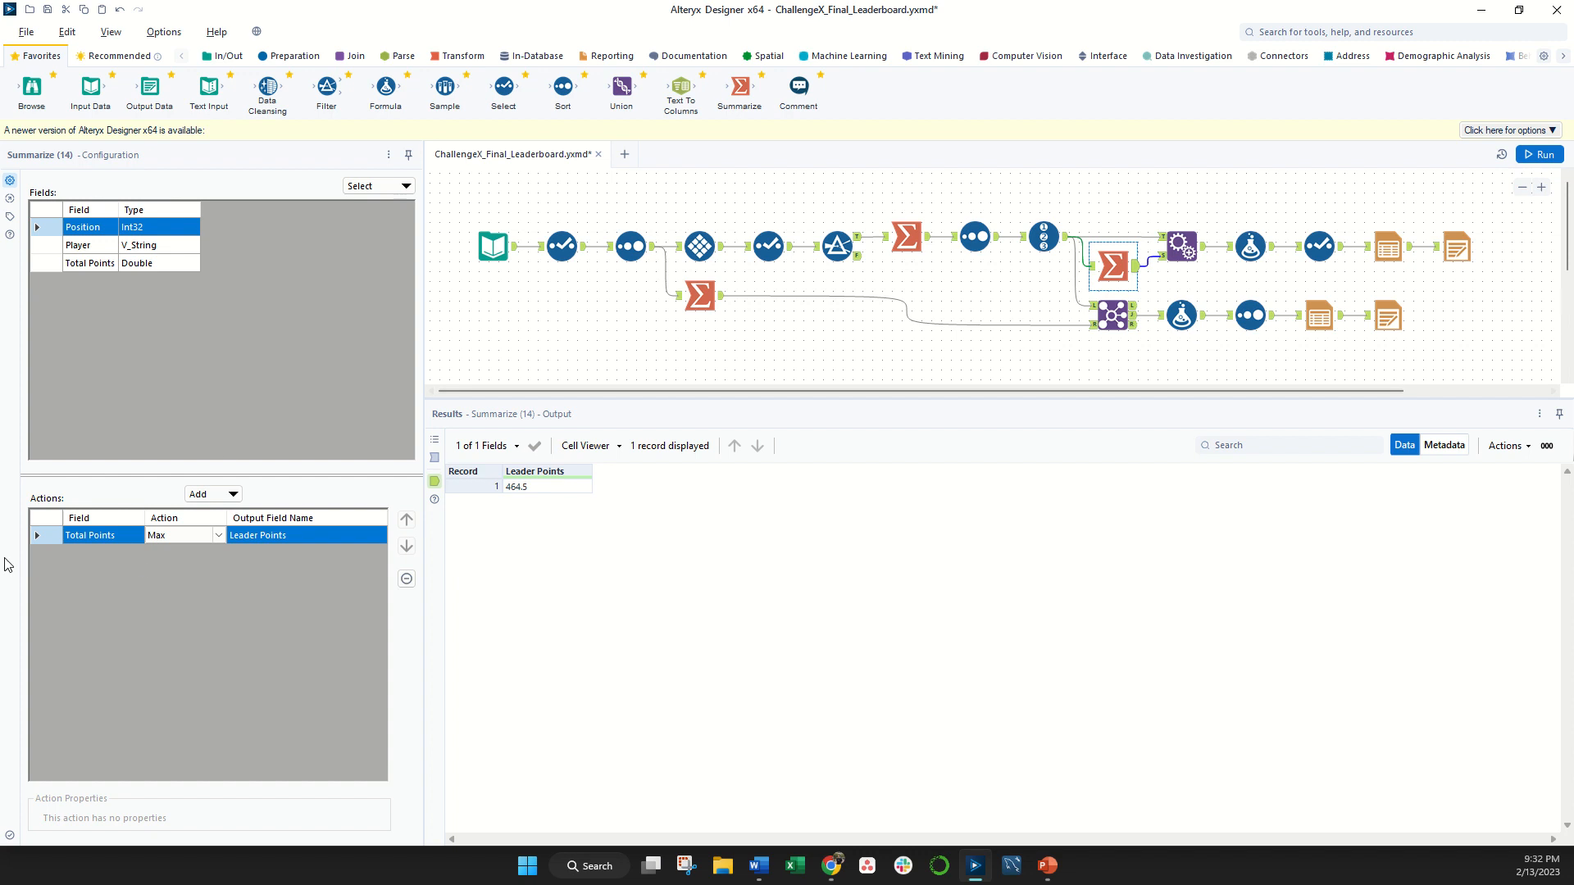
left_click(1041, 244)
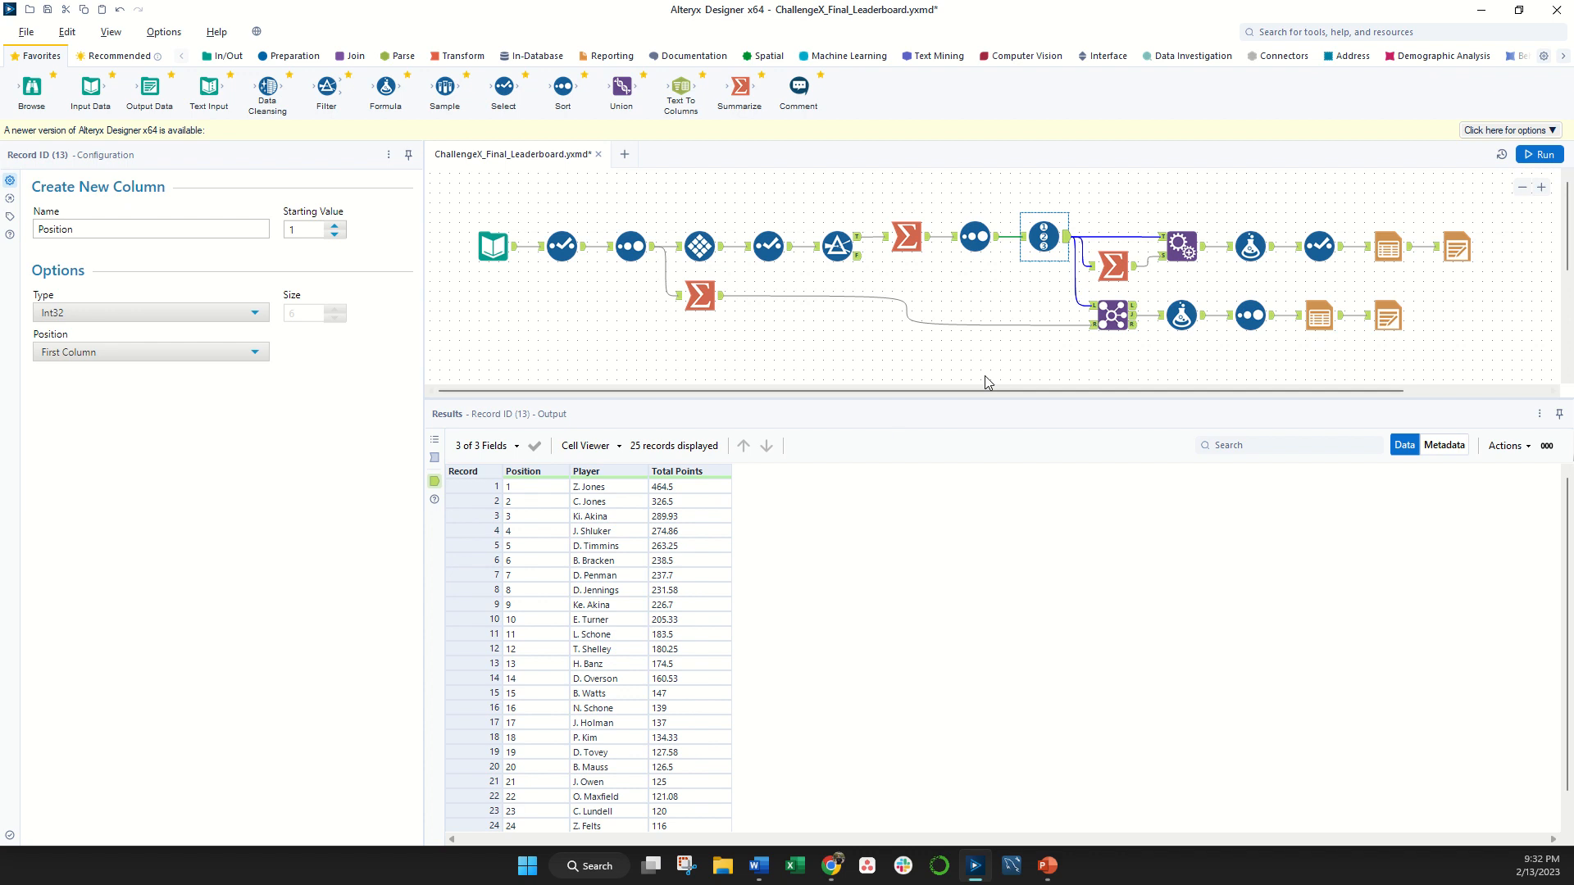
left_click(1118, 267)
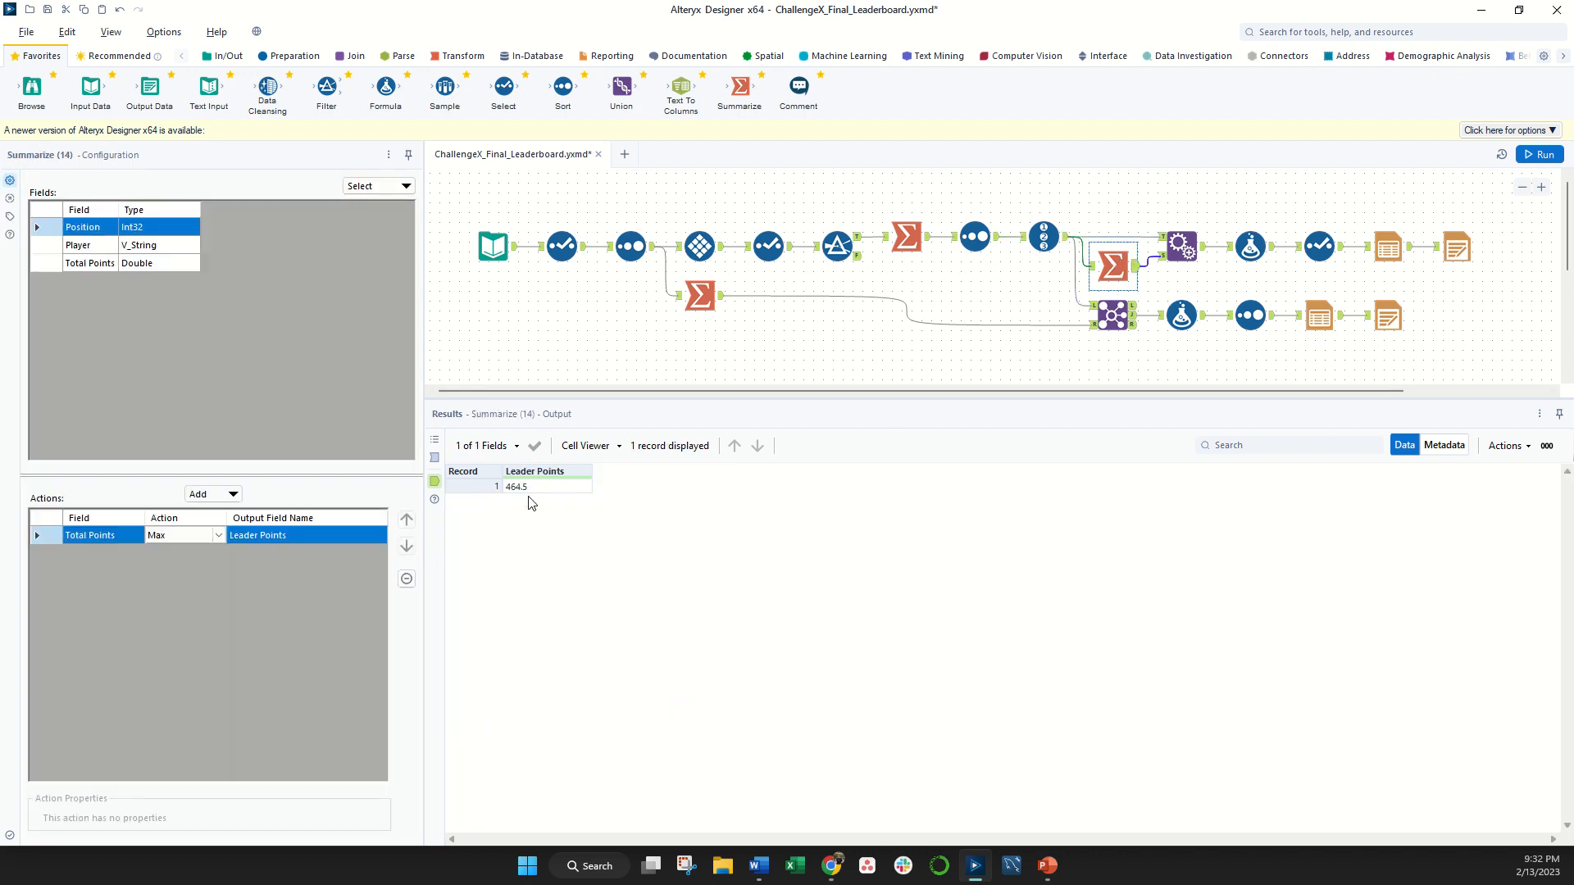
- Inspect how Append Fields adds Leader Points and how the Formula and Select tools produce the Points Behind Leader column
left_click(1179, 237)
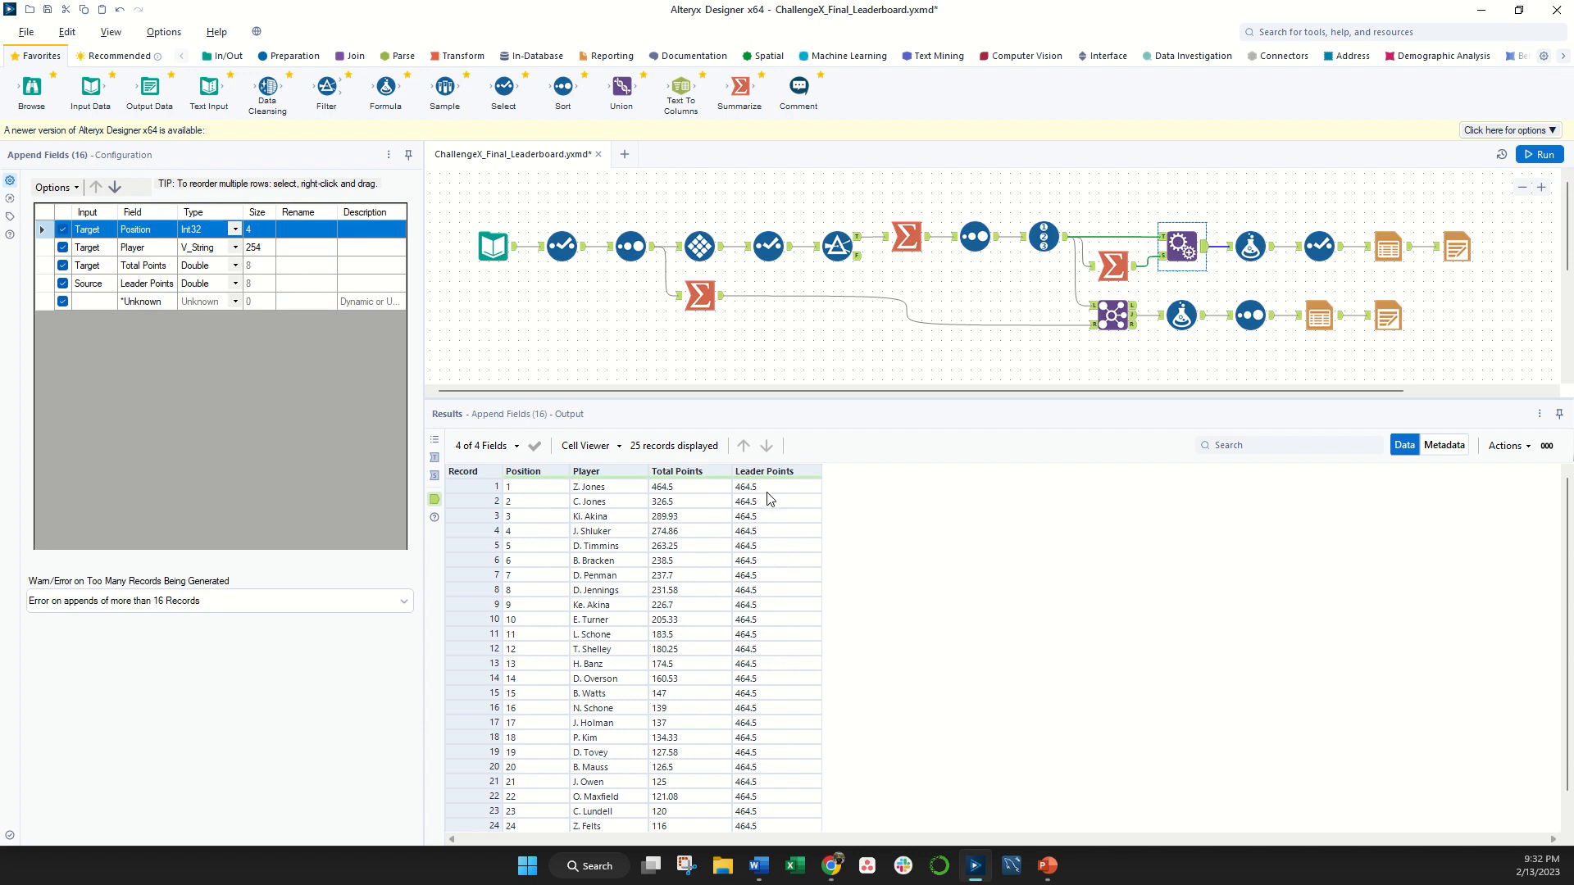
left_click(1251, 249)
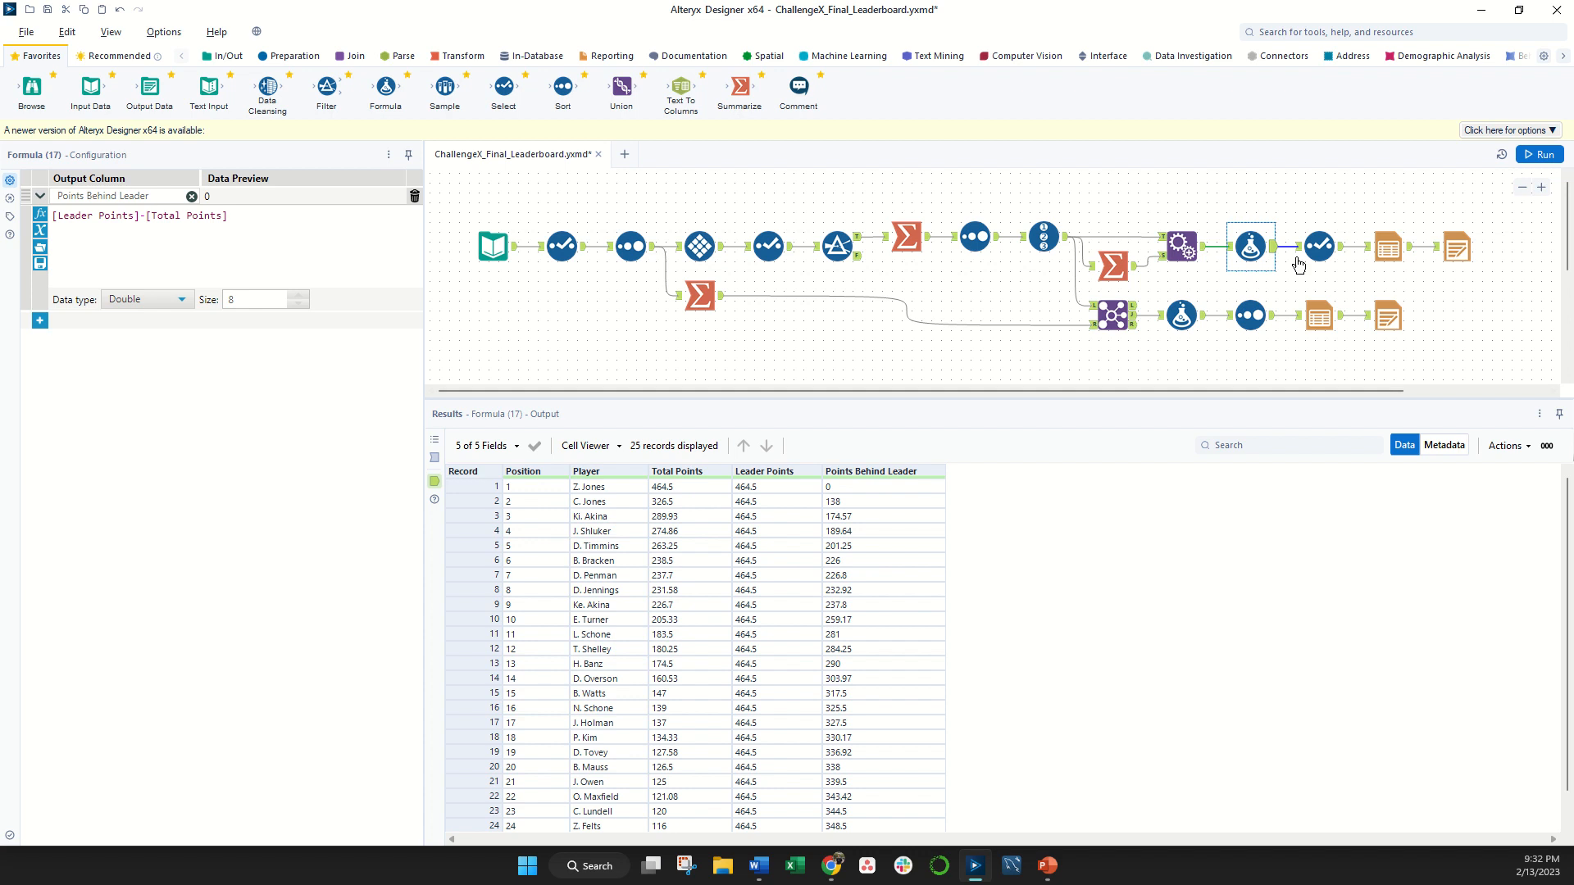
left_click(1321, 240)
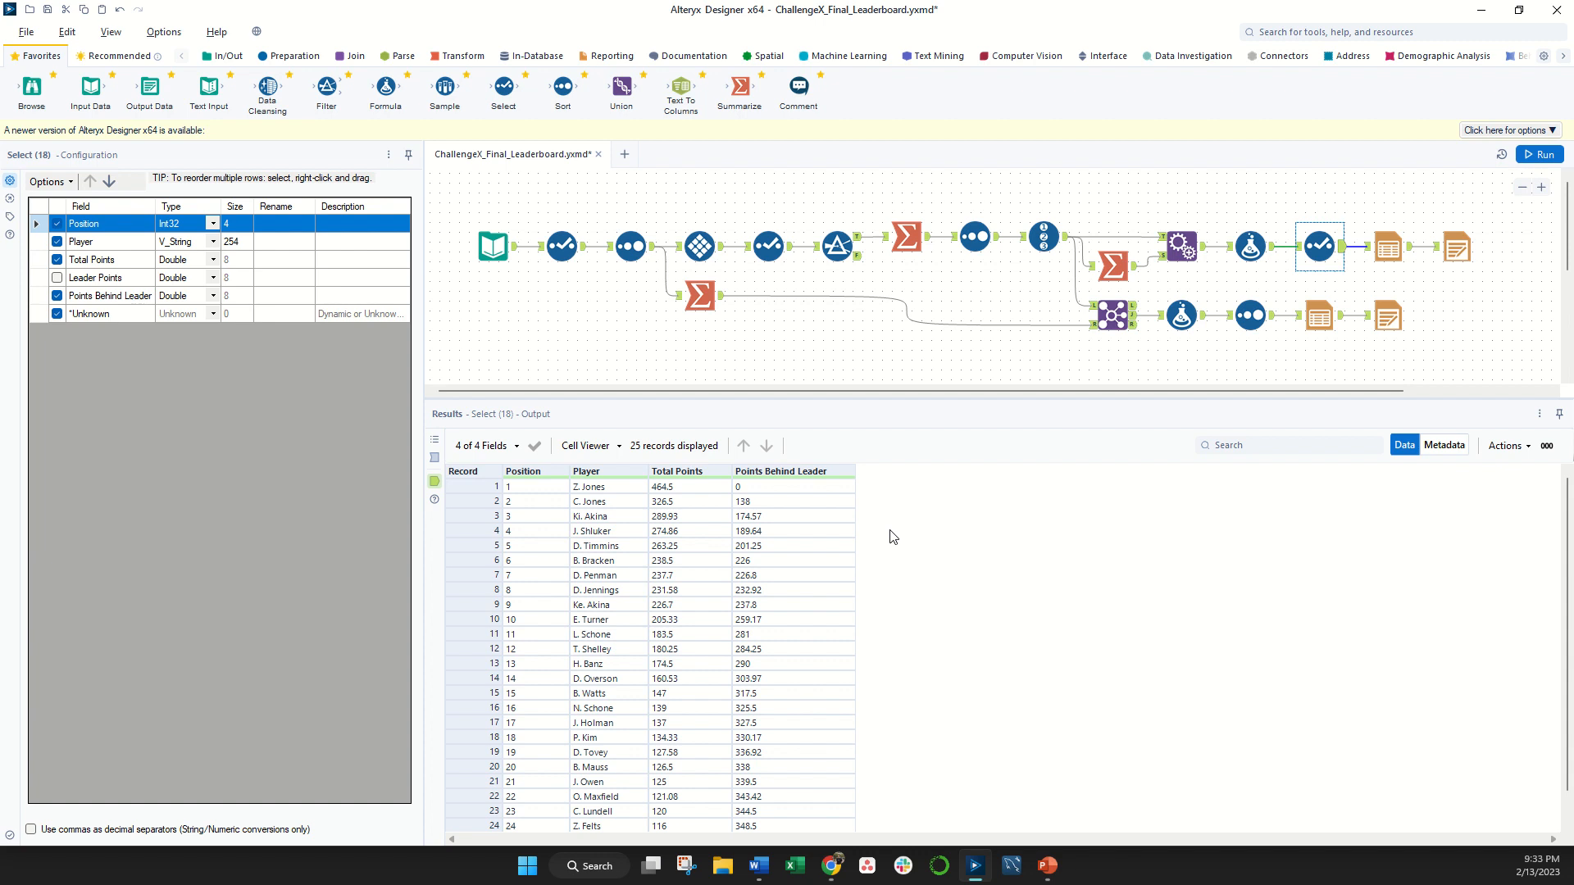
- Review the upper branch's Table and Render settings, view the rendered leaderboard PDF in the browser and return to Alteryx Designer
left_click(1386, 239)
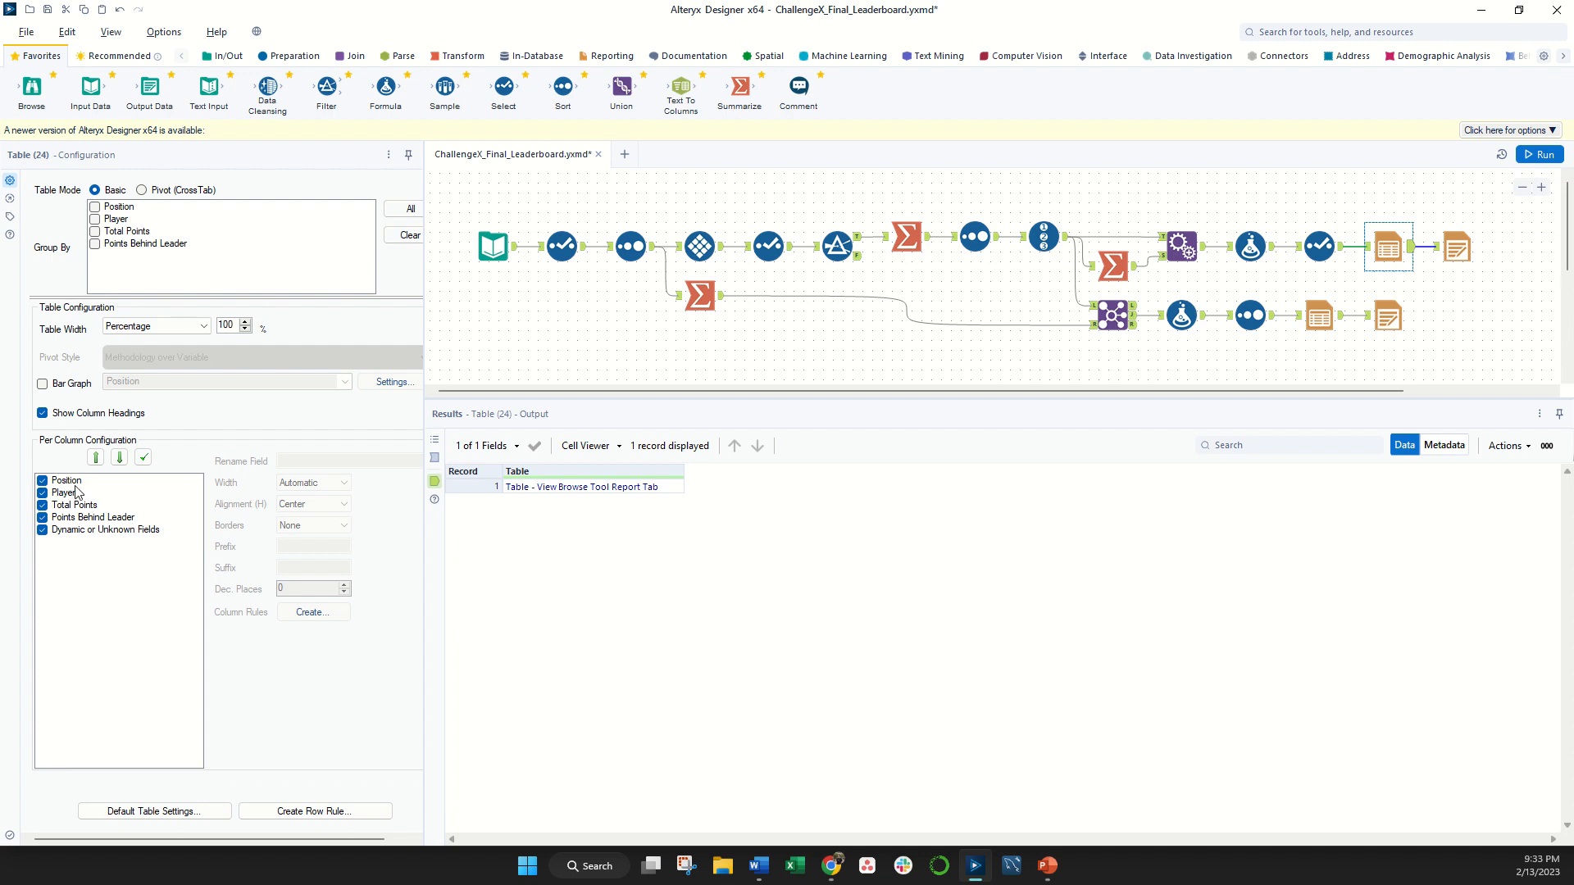
left_click(1460, 241)
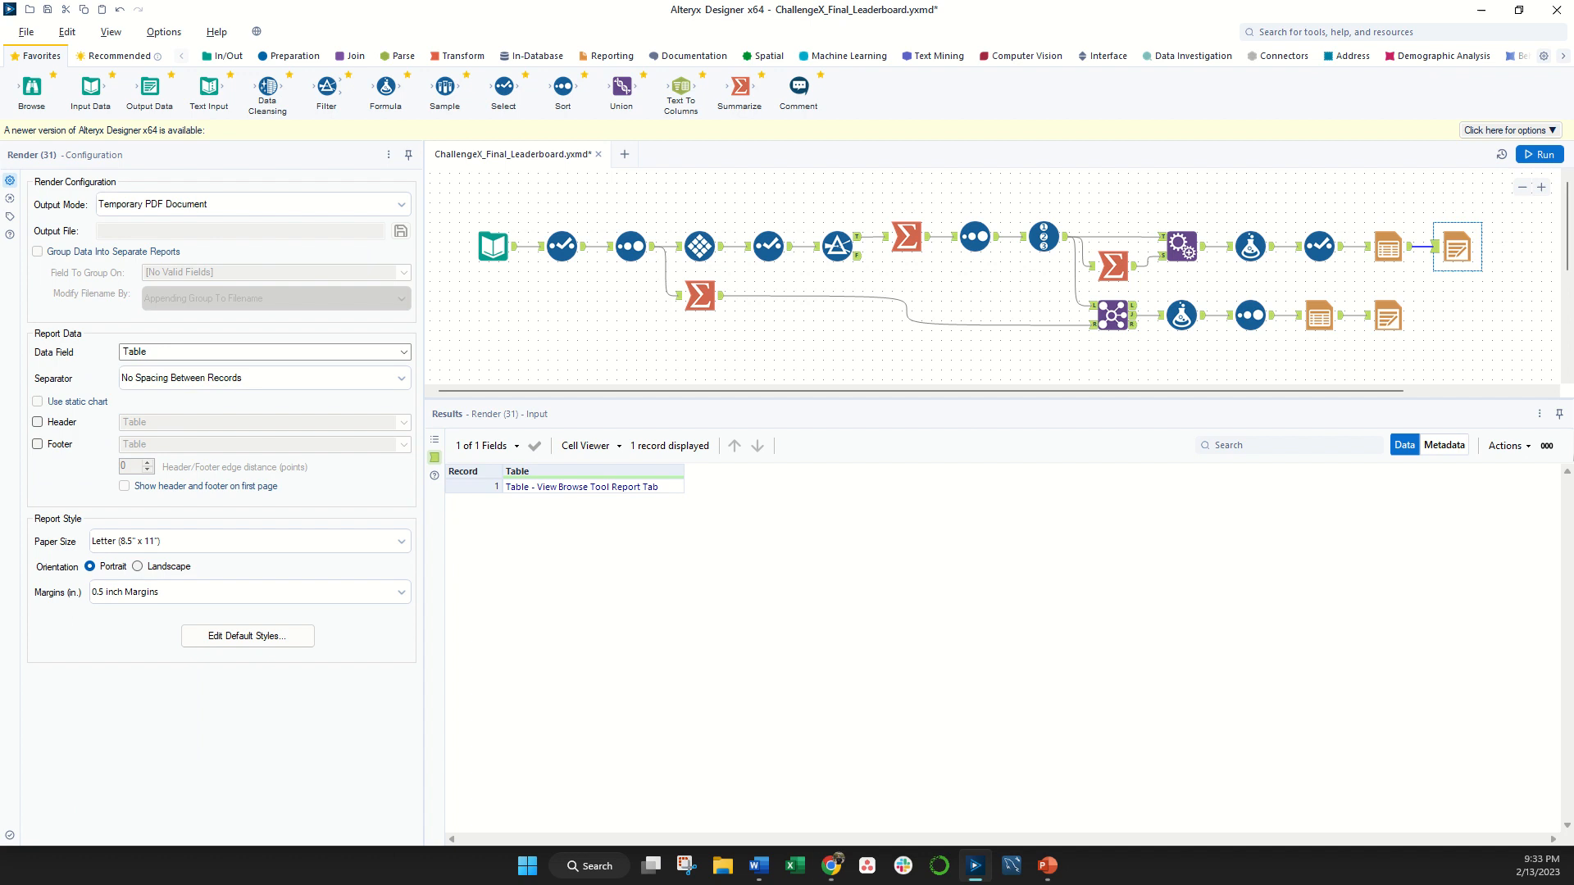
left_click_drag(406, 869, 666, 3)
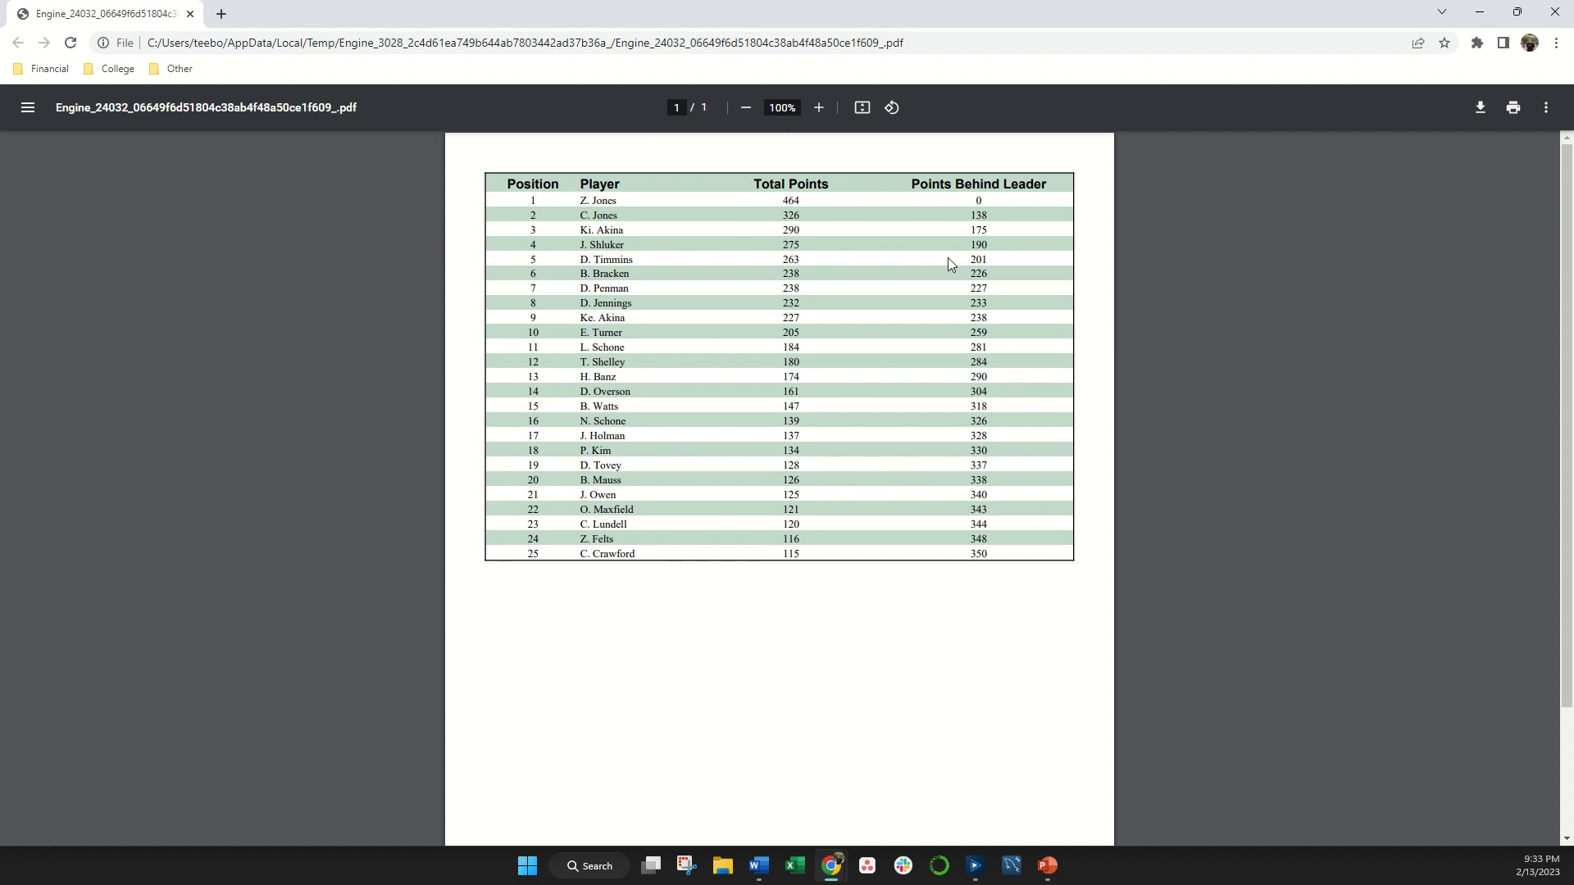
key("alt+Tab")
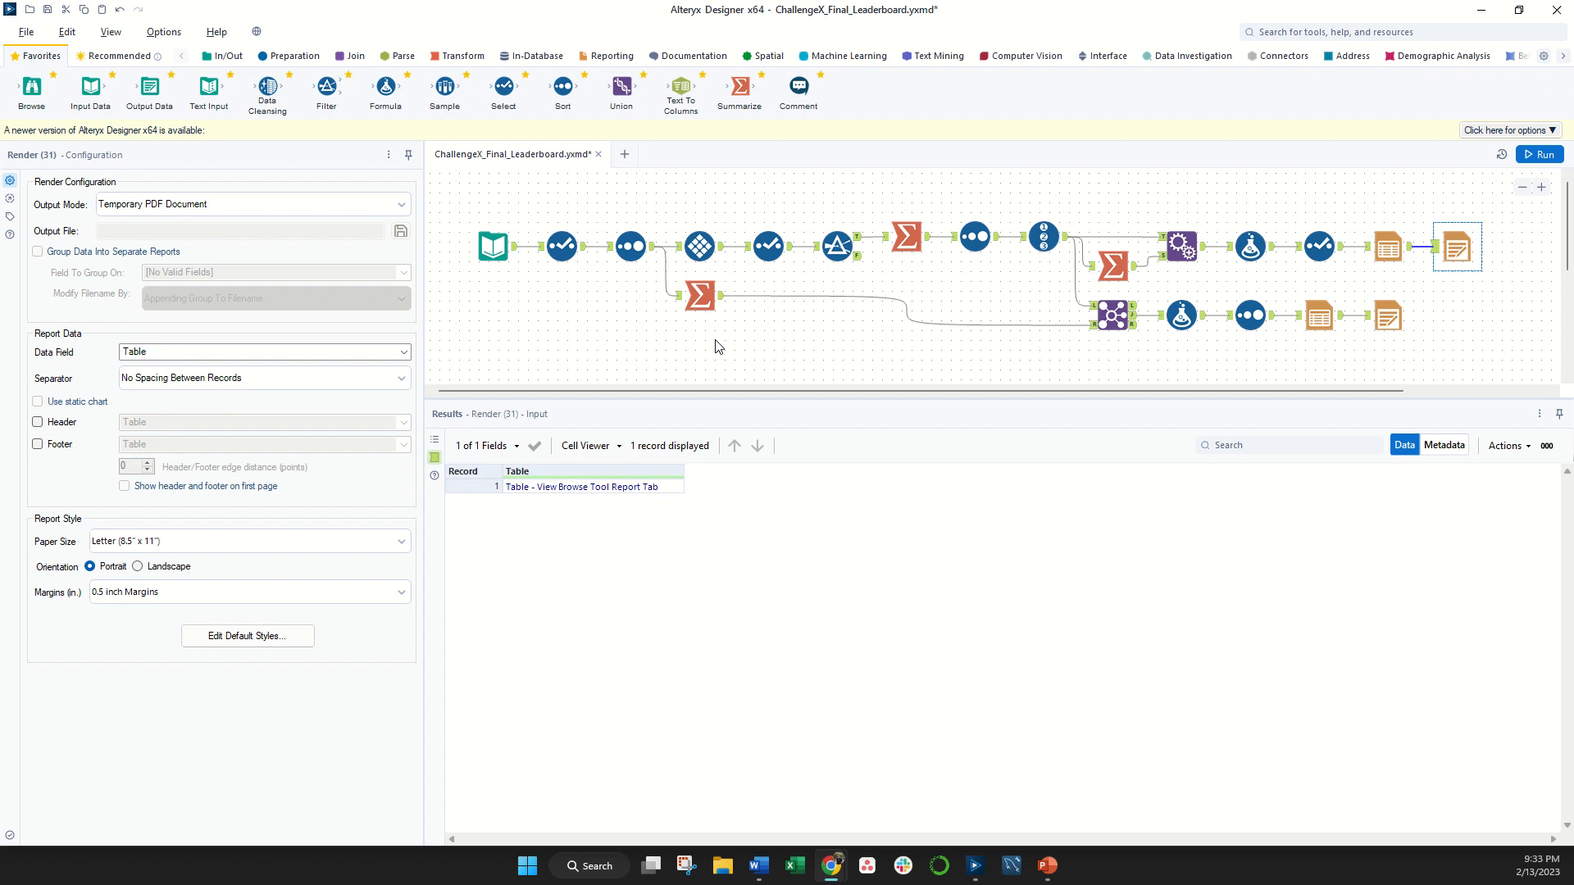
- Examine the Summarize tool that counts events per player, checking its Sort input and the second player's Number of Events
left_click(701, 300)
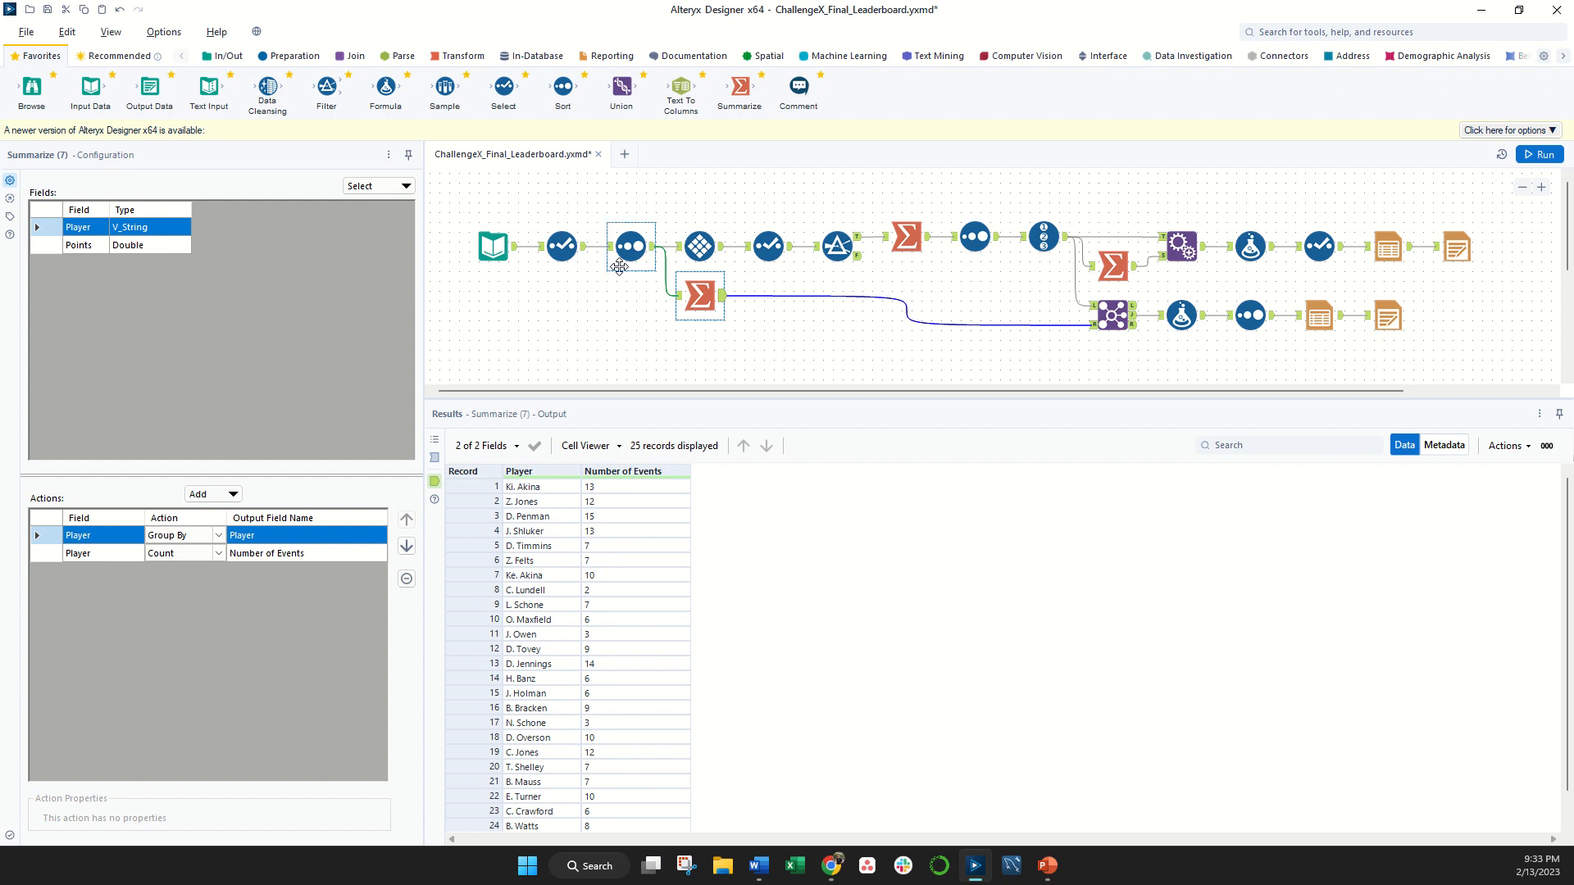
left_click(651, 249)
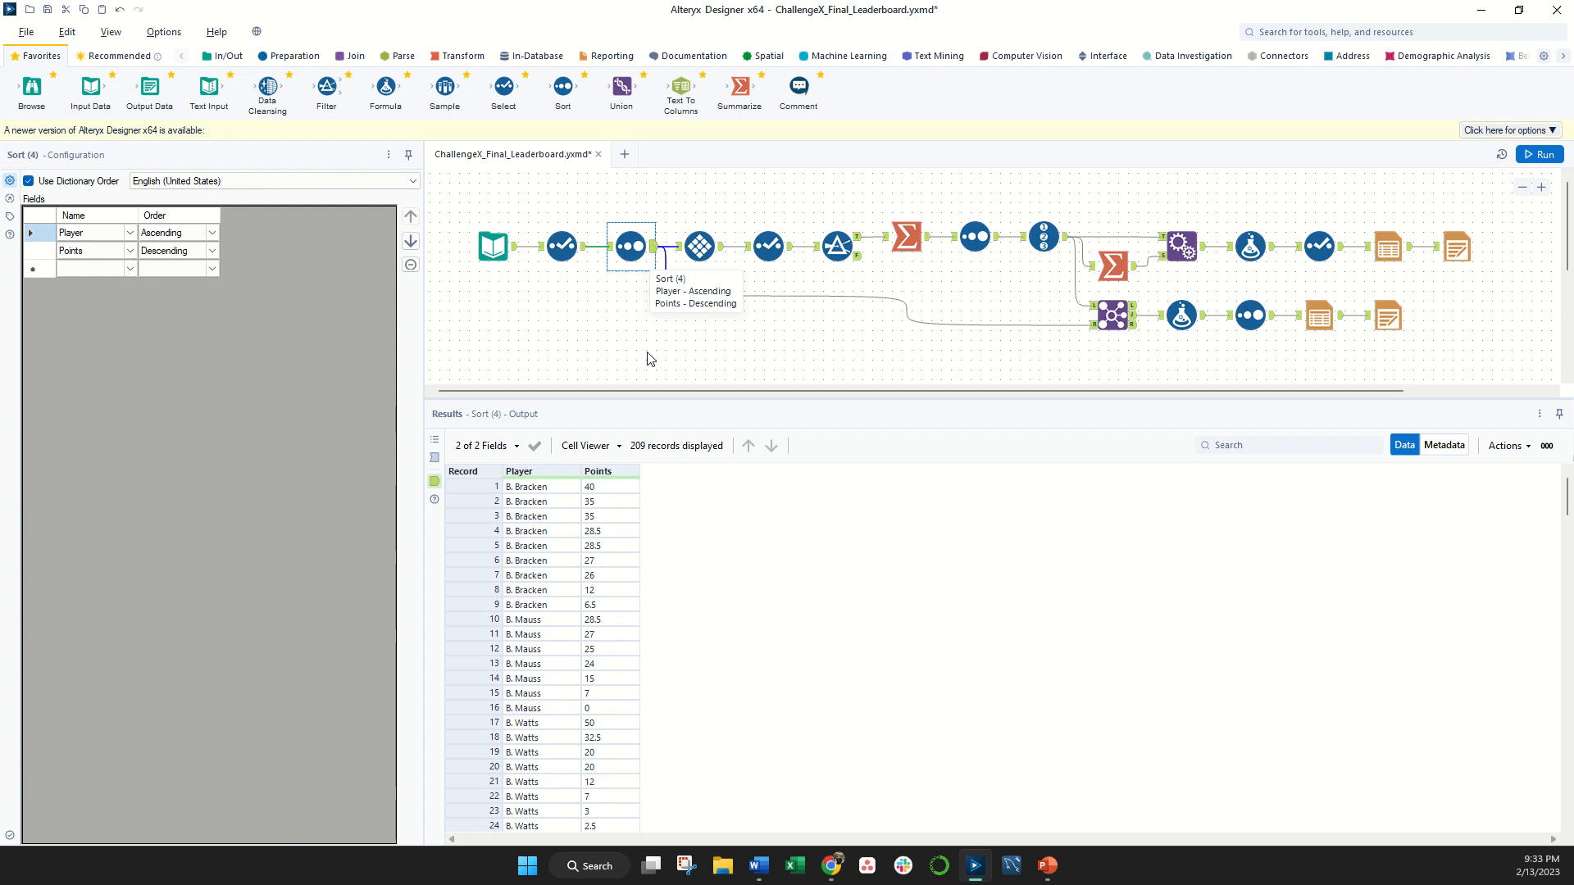
left_click(700, 295)
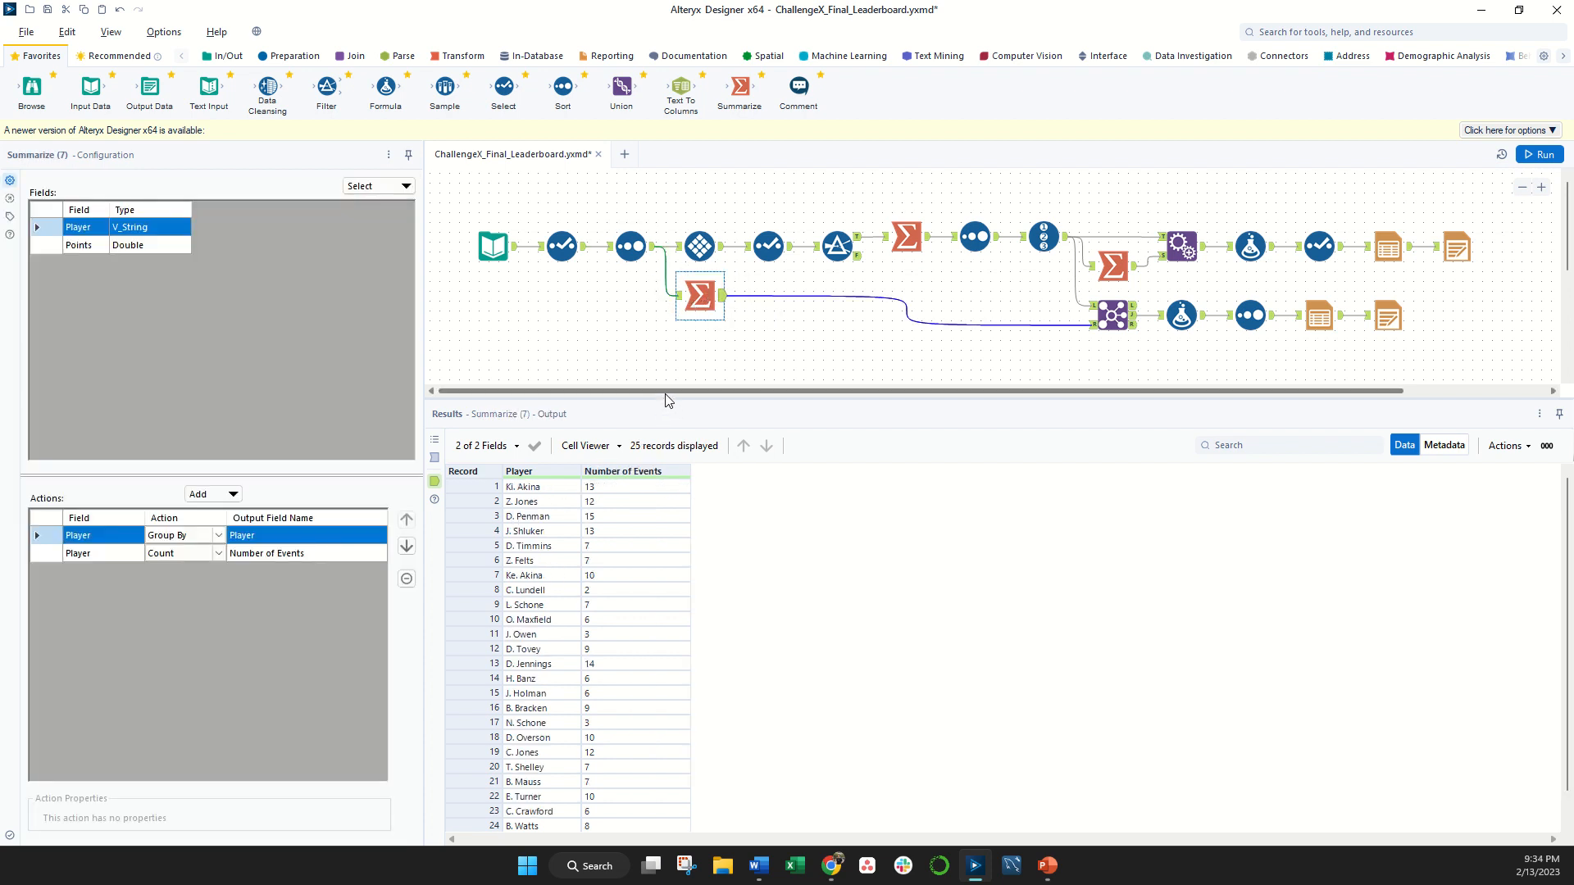
left_click(572, 503)
left_click(593, 505)
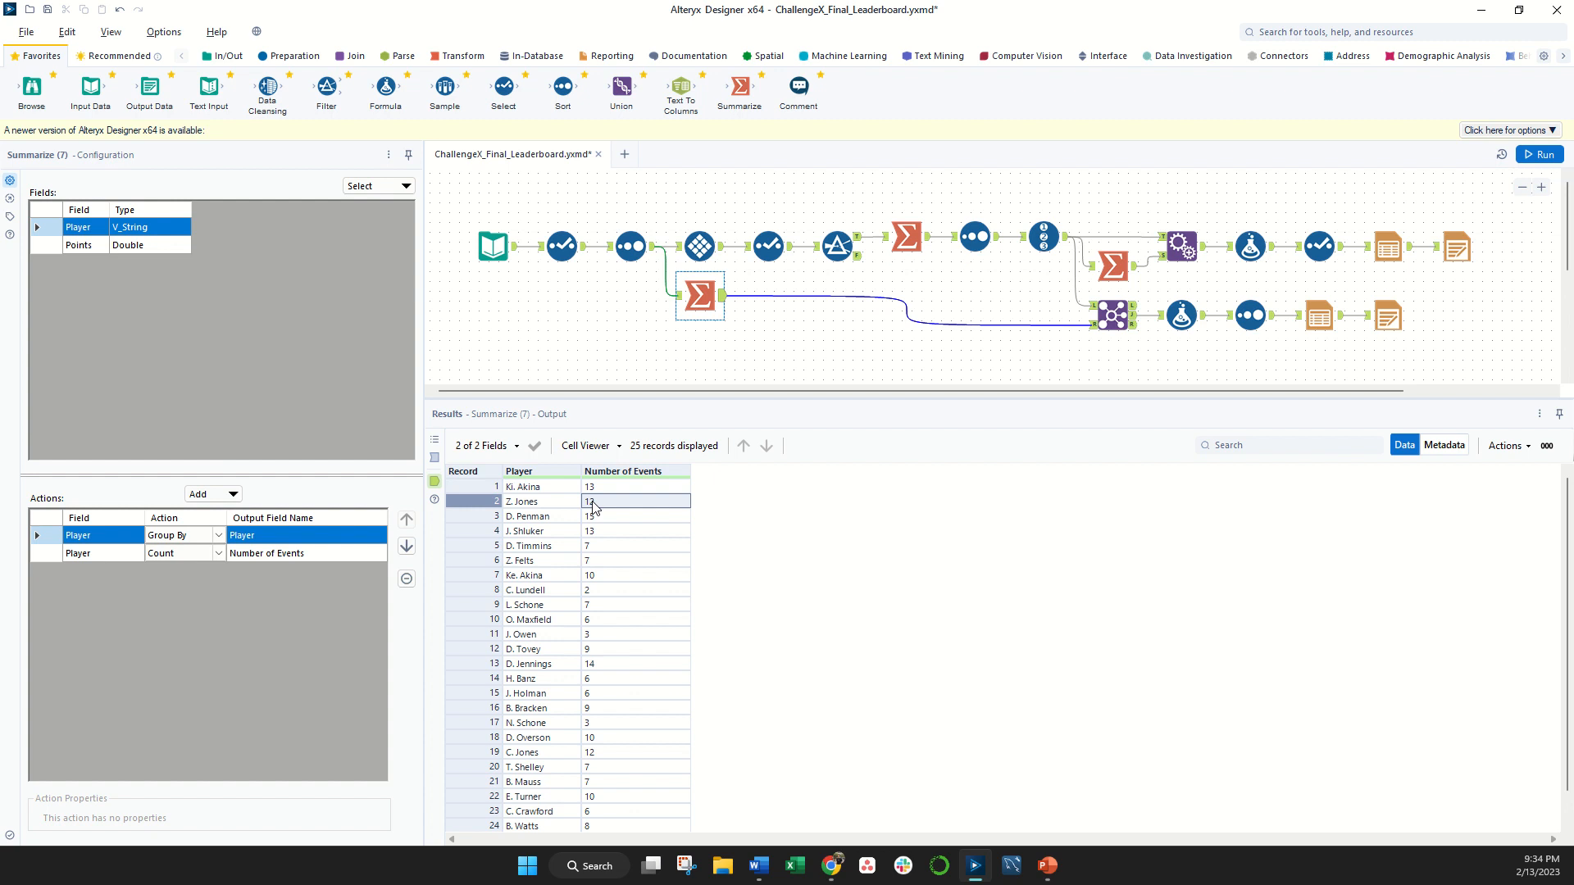
- Check record 13's Number of Events, and examine how the Join tool matches the Record ID output with the event counts on Player
left_click(537, 667)
left_click(621, 668)
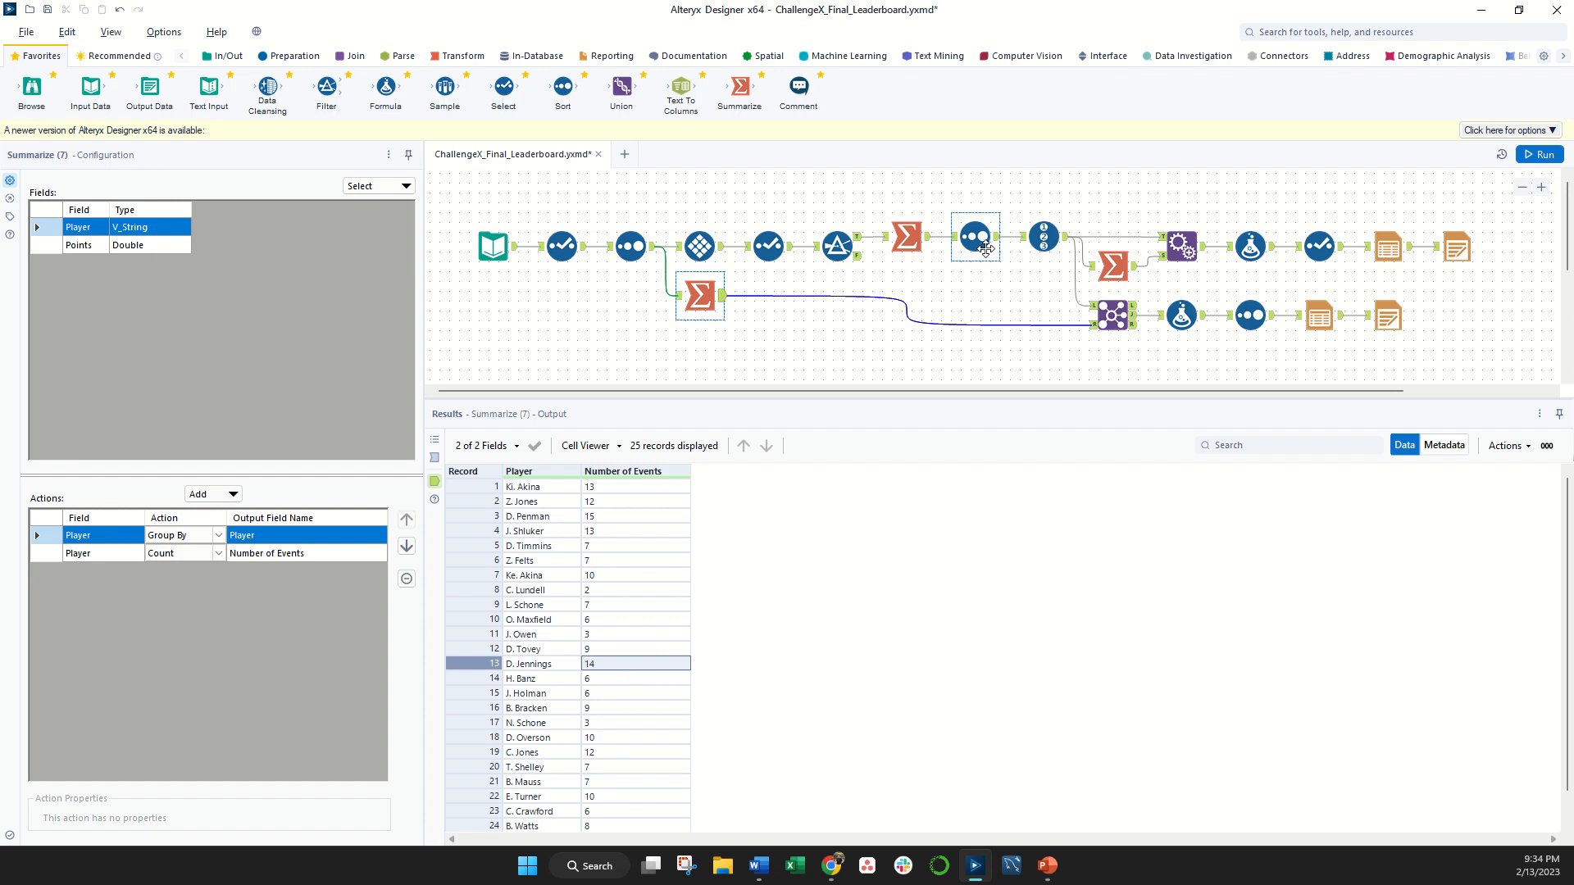
left_click(1069, 239)
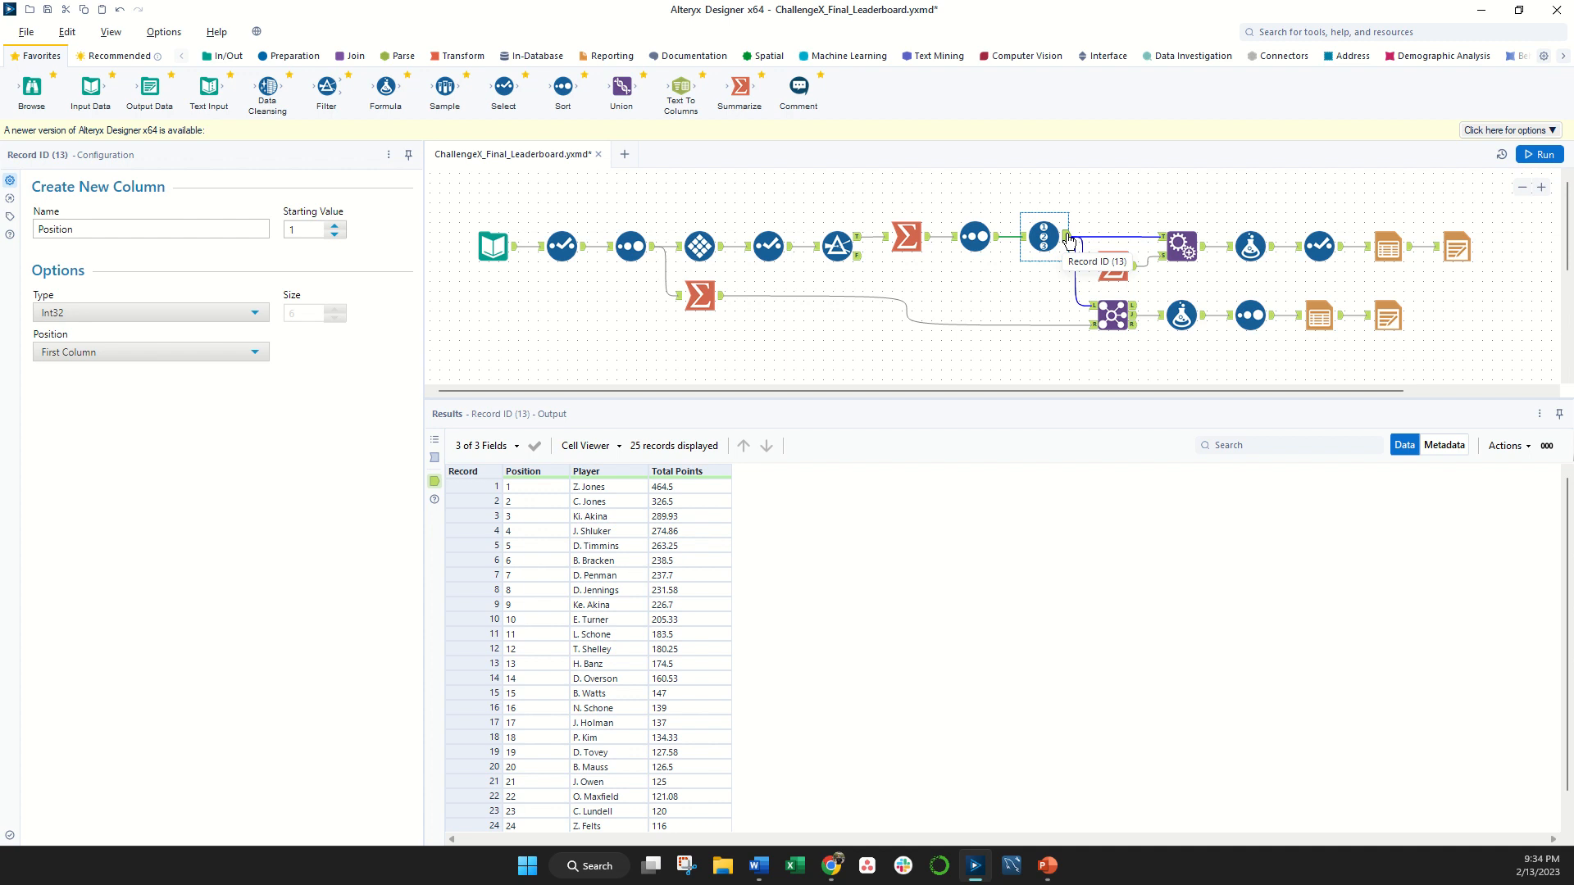
left_click(1115, 322)
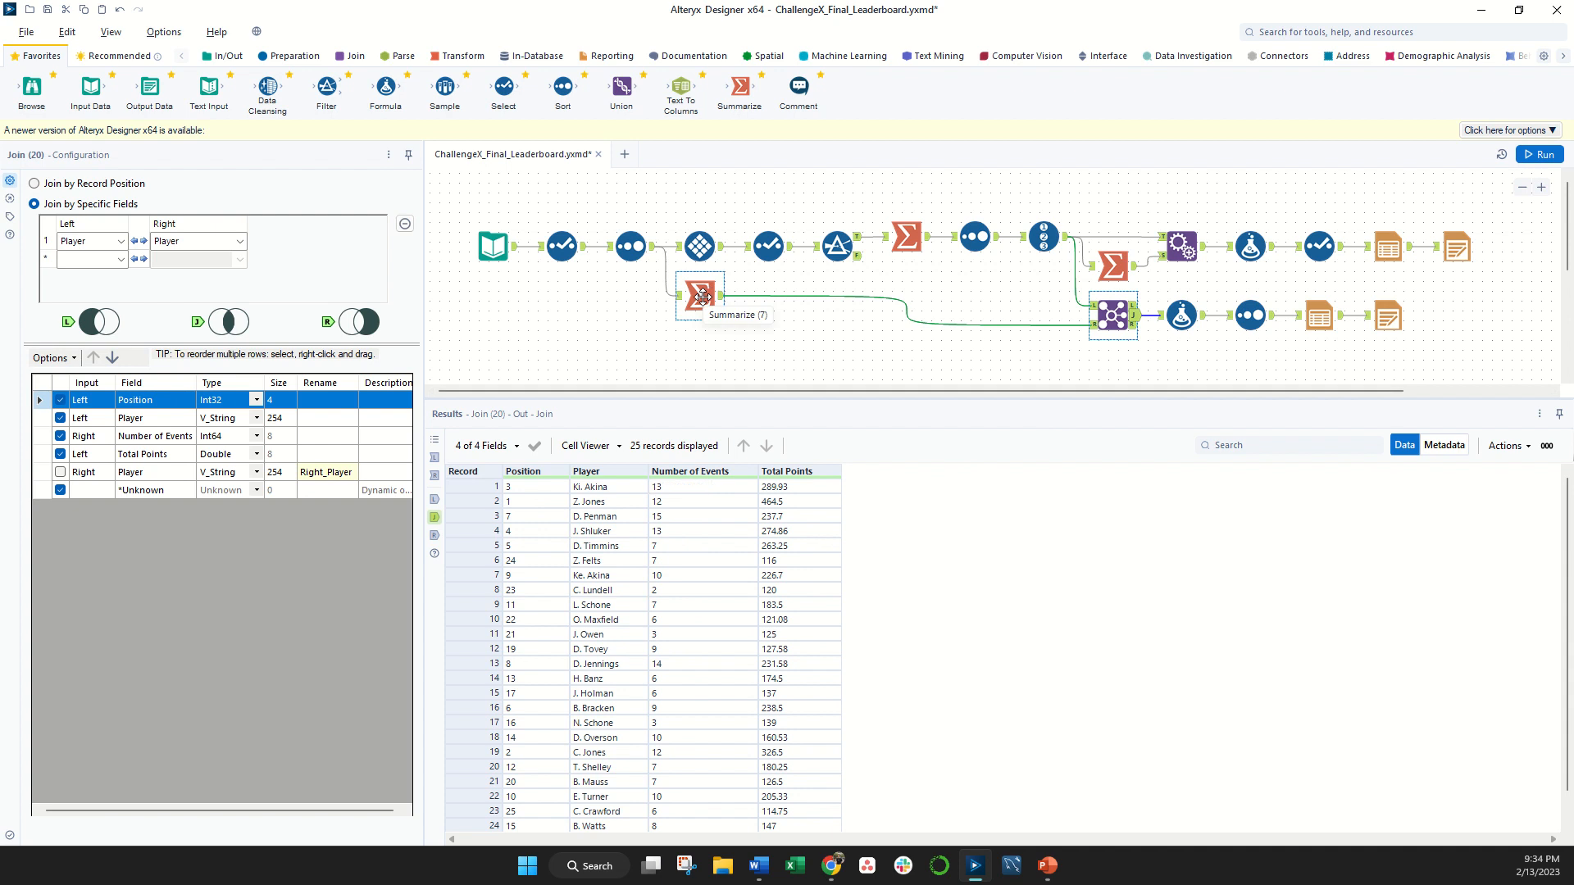
left_click(1044, 240)
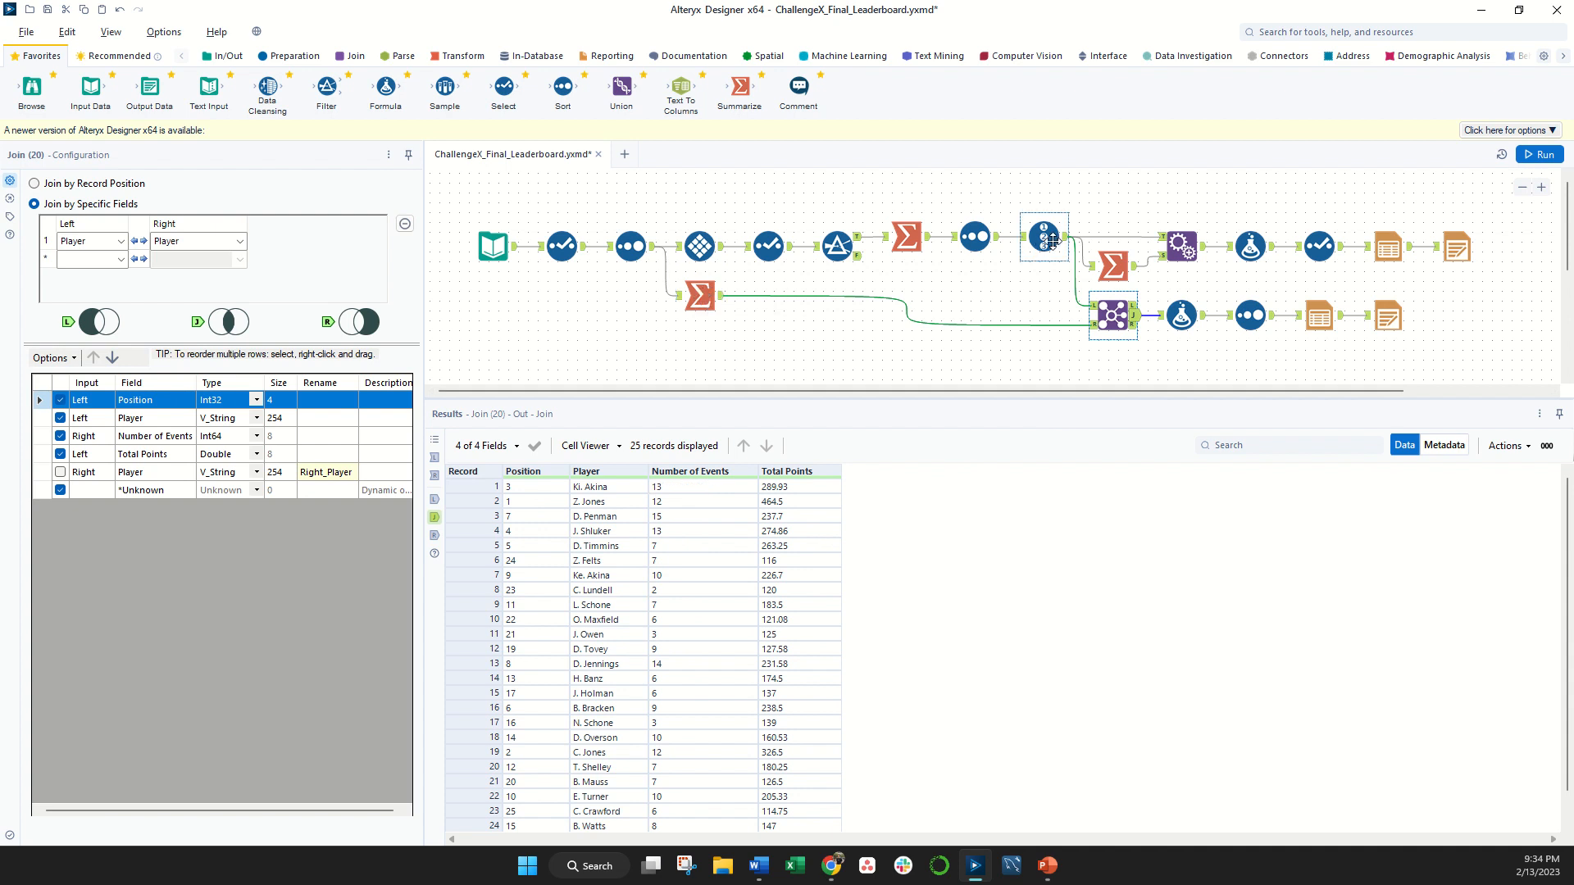
- Follow the joined data through the Formula tool calculating Average Points Per Event and the Sort tool ordering by Position
left_click(1113, 315)
left_click(1181, 317)
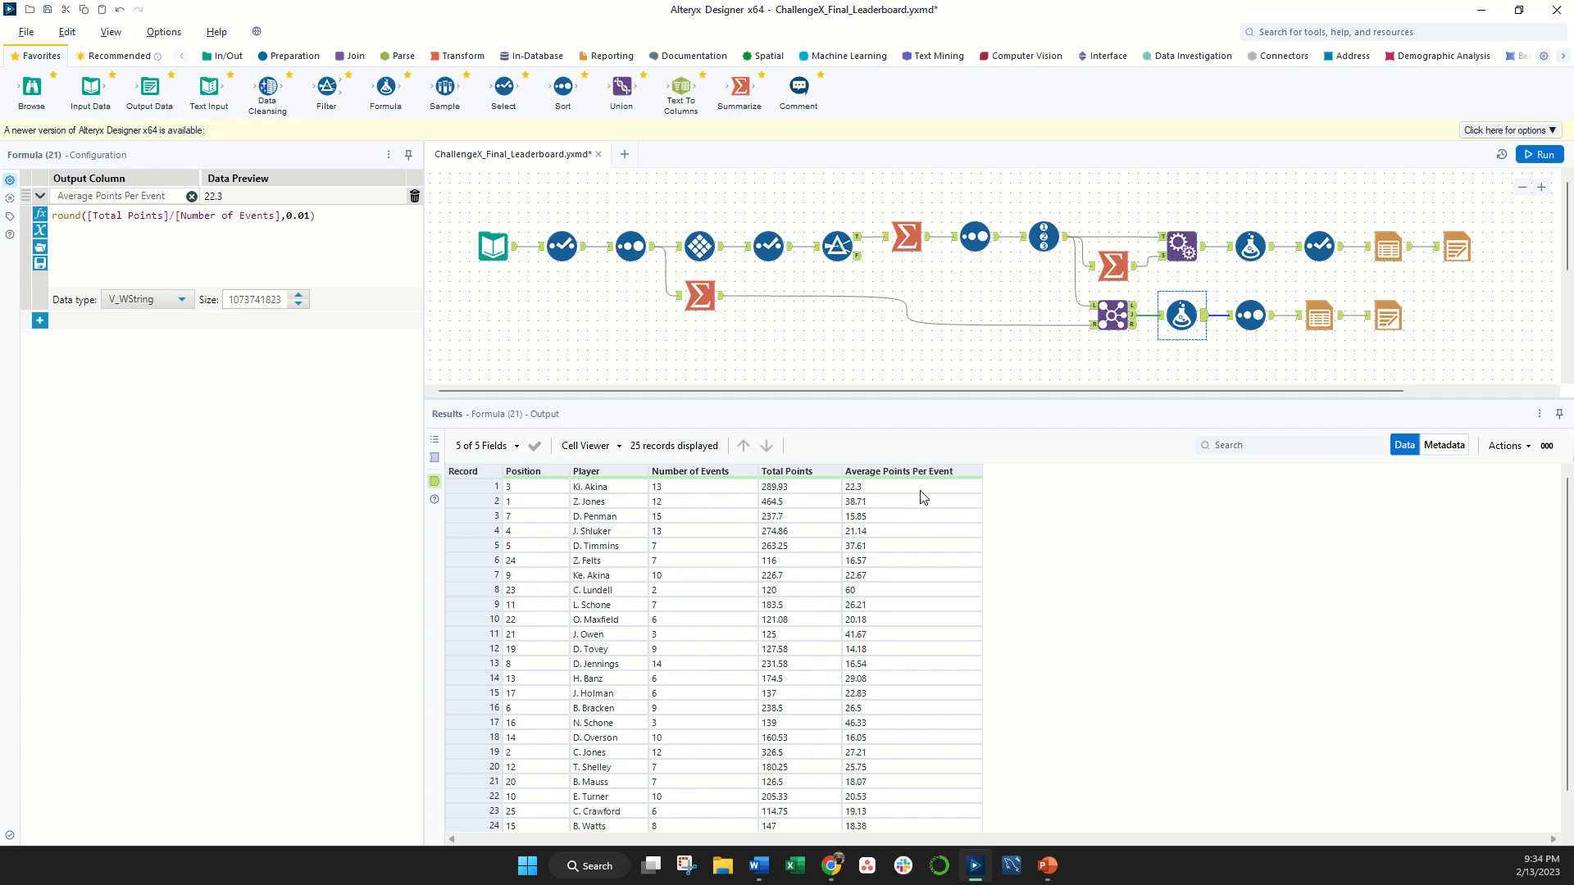
left_click(1246, 317)
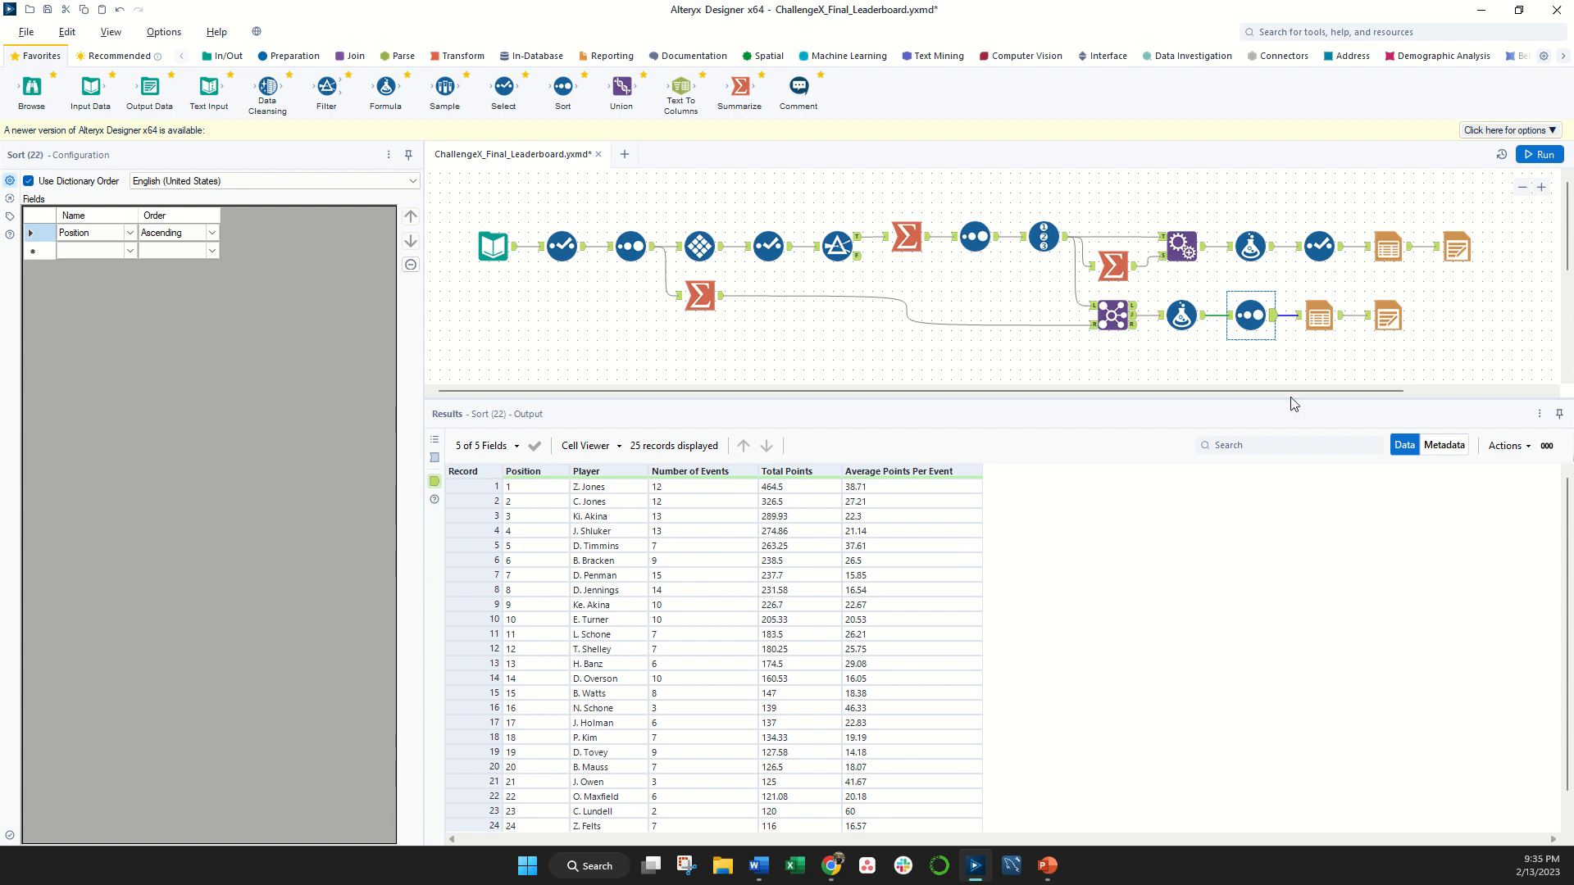
- Review the lower branch's Table and Render settings, view its rendered PDF in the browser, and close it to return to Alteryx Designer
left_click(1329, 325)
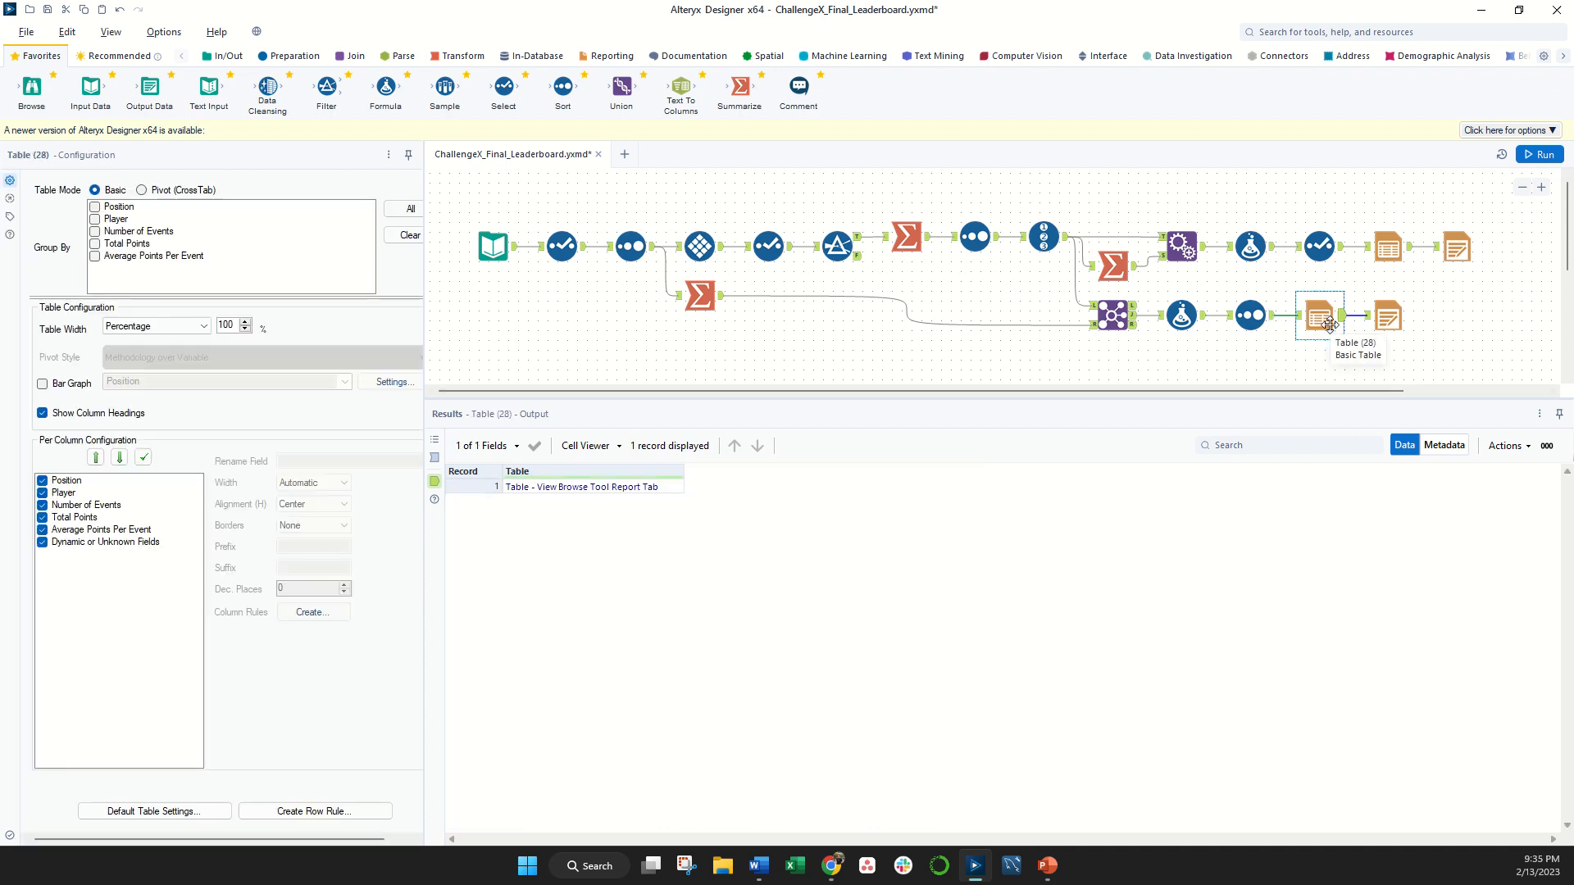
left_click(1391, 315)
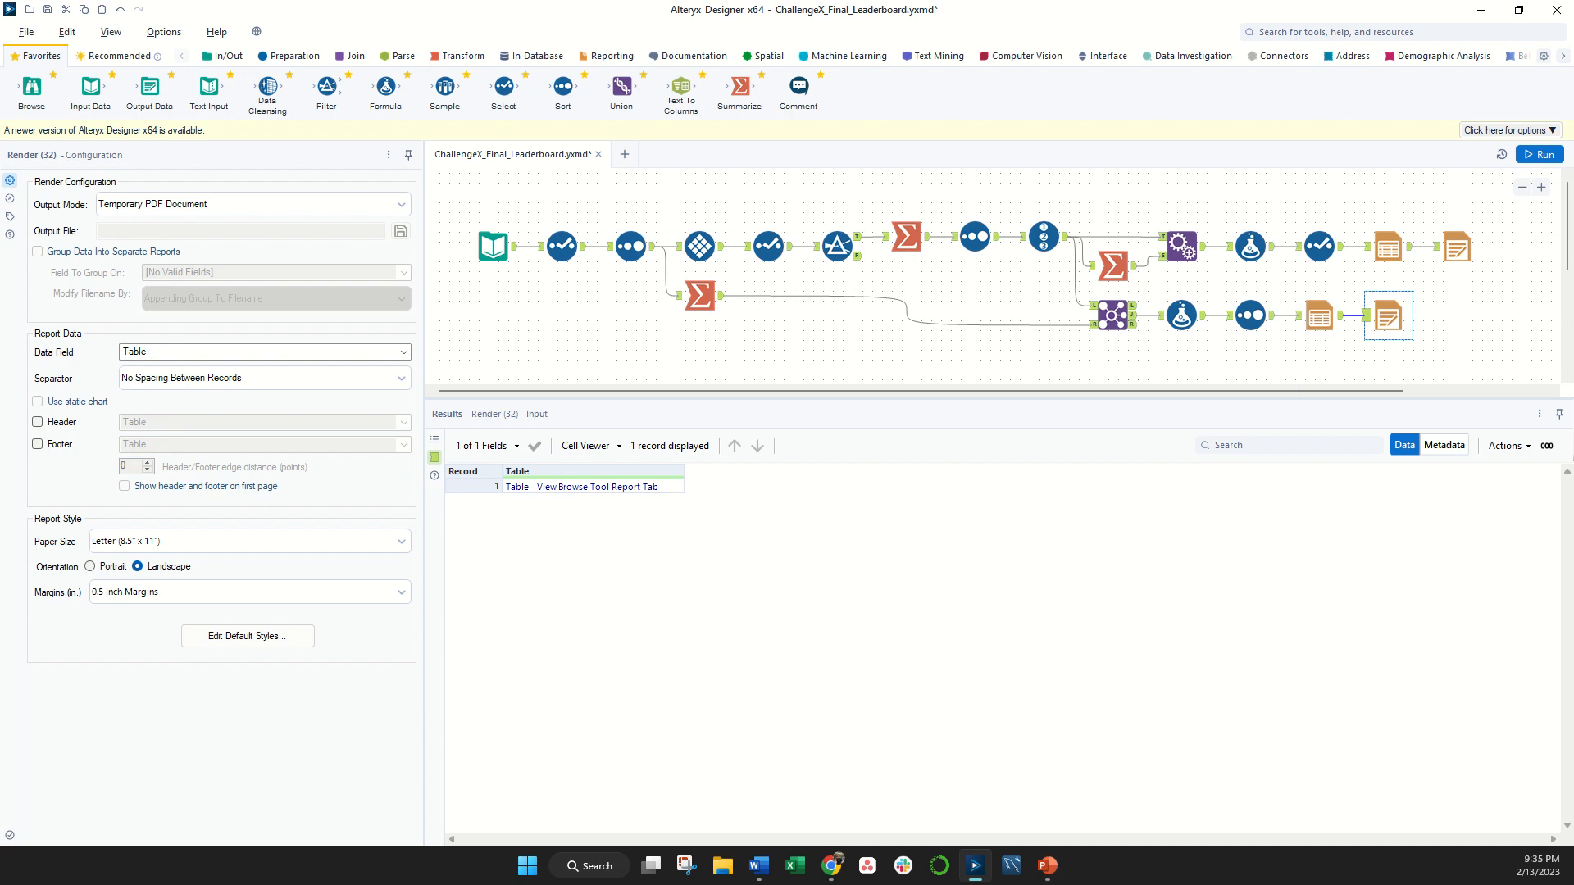
left_click_drag(281, 884, 281, 2)
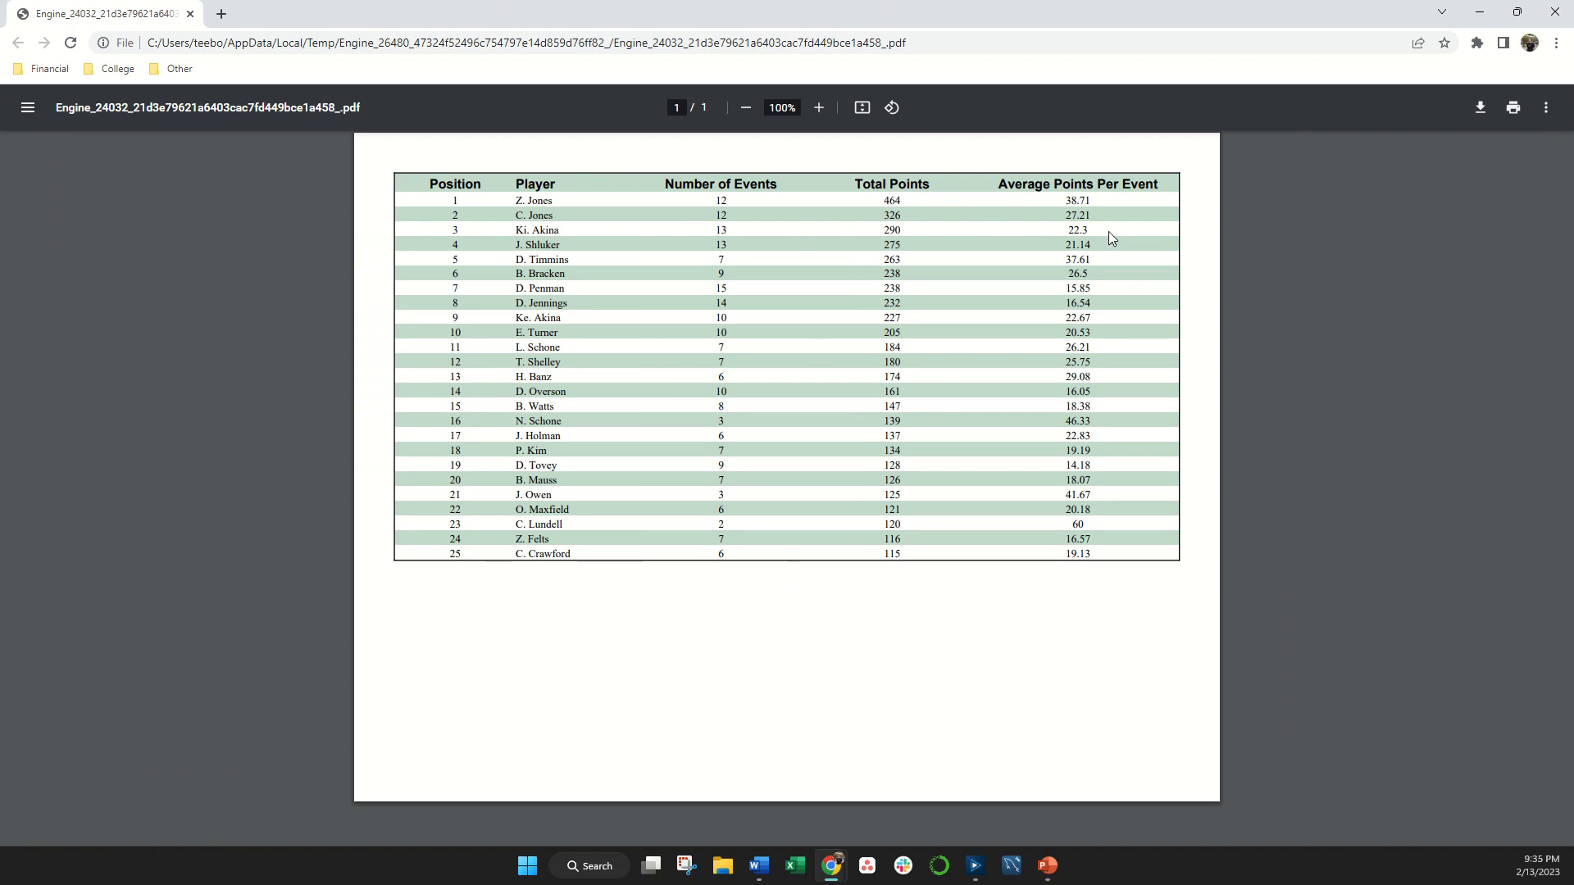
left_click(190, 14)
left_click(961, 364)
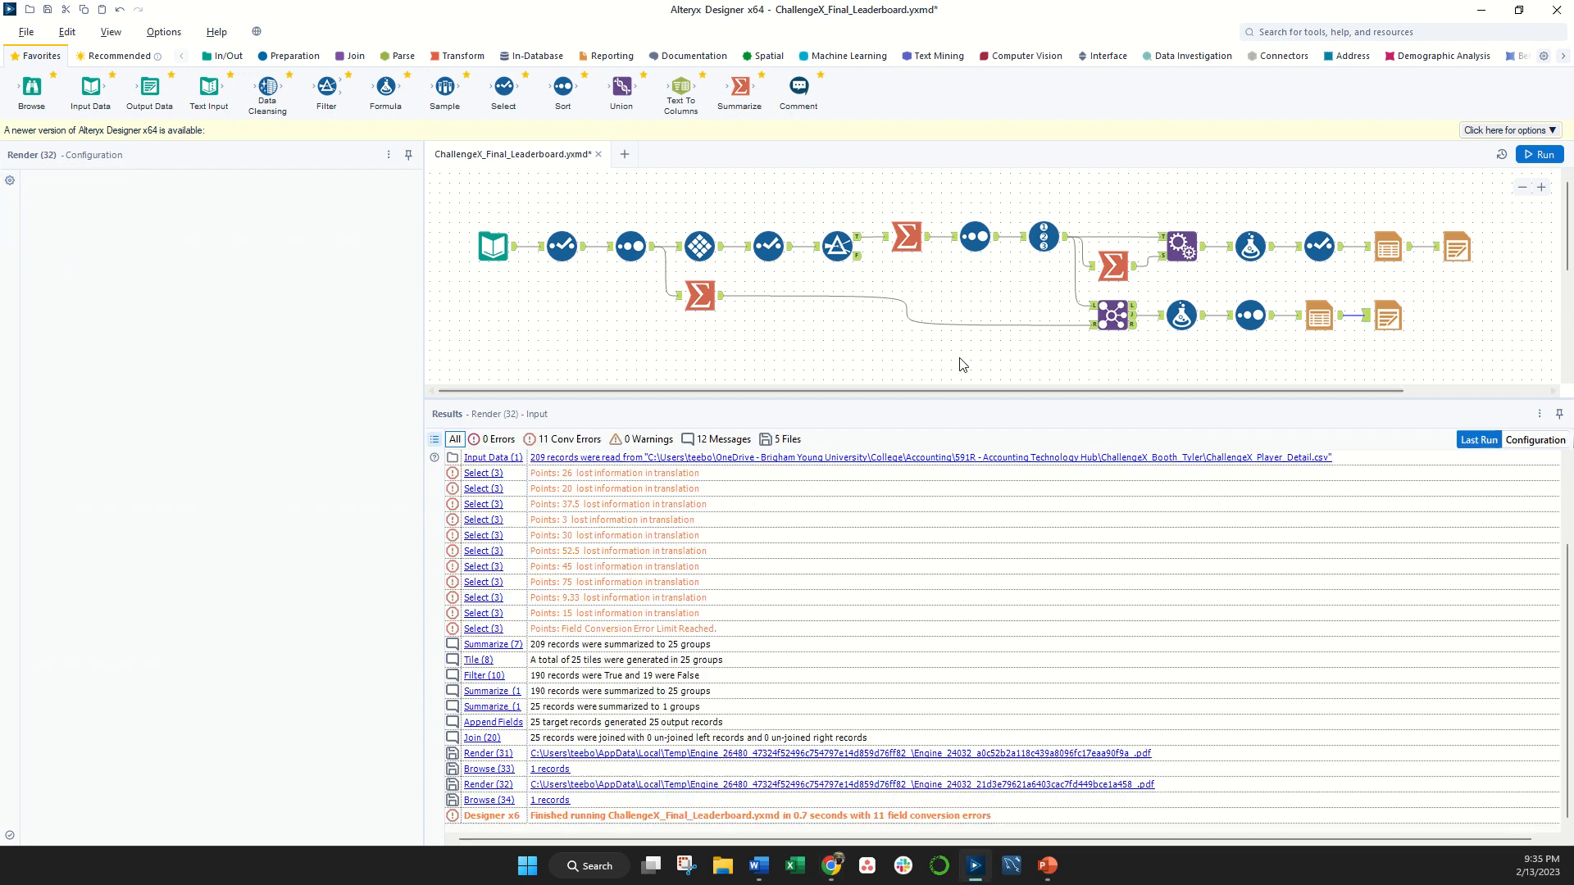